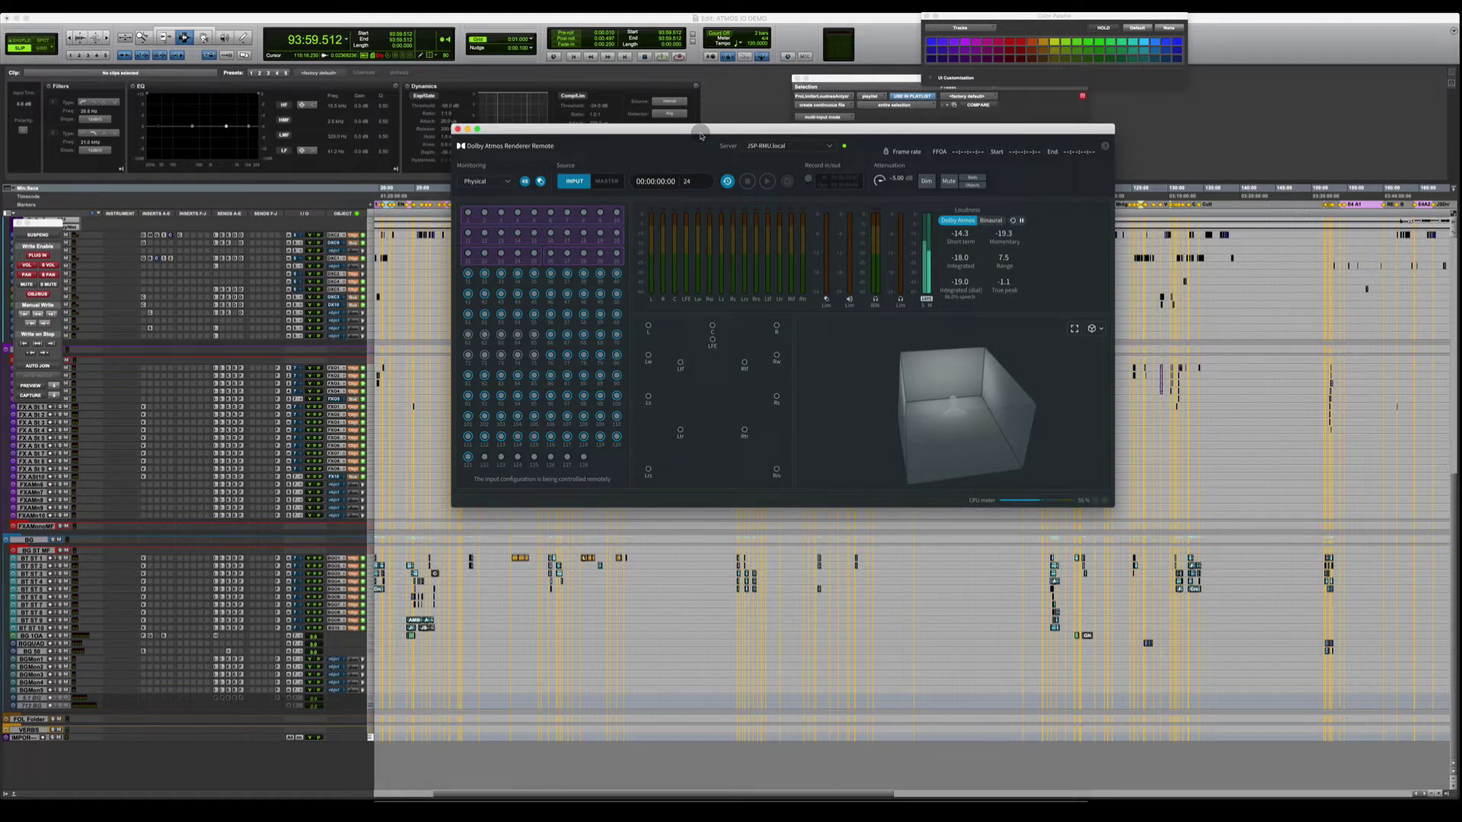
# Drag the Dolby Atmos Renderer Remote window to the lower right and return to the Pro Tools session.
pyautogui.moveTo(701, 136); pyautogui.dragTo(707, 240)
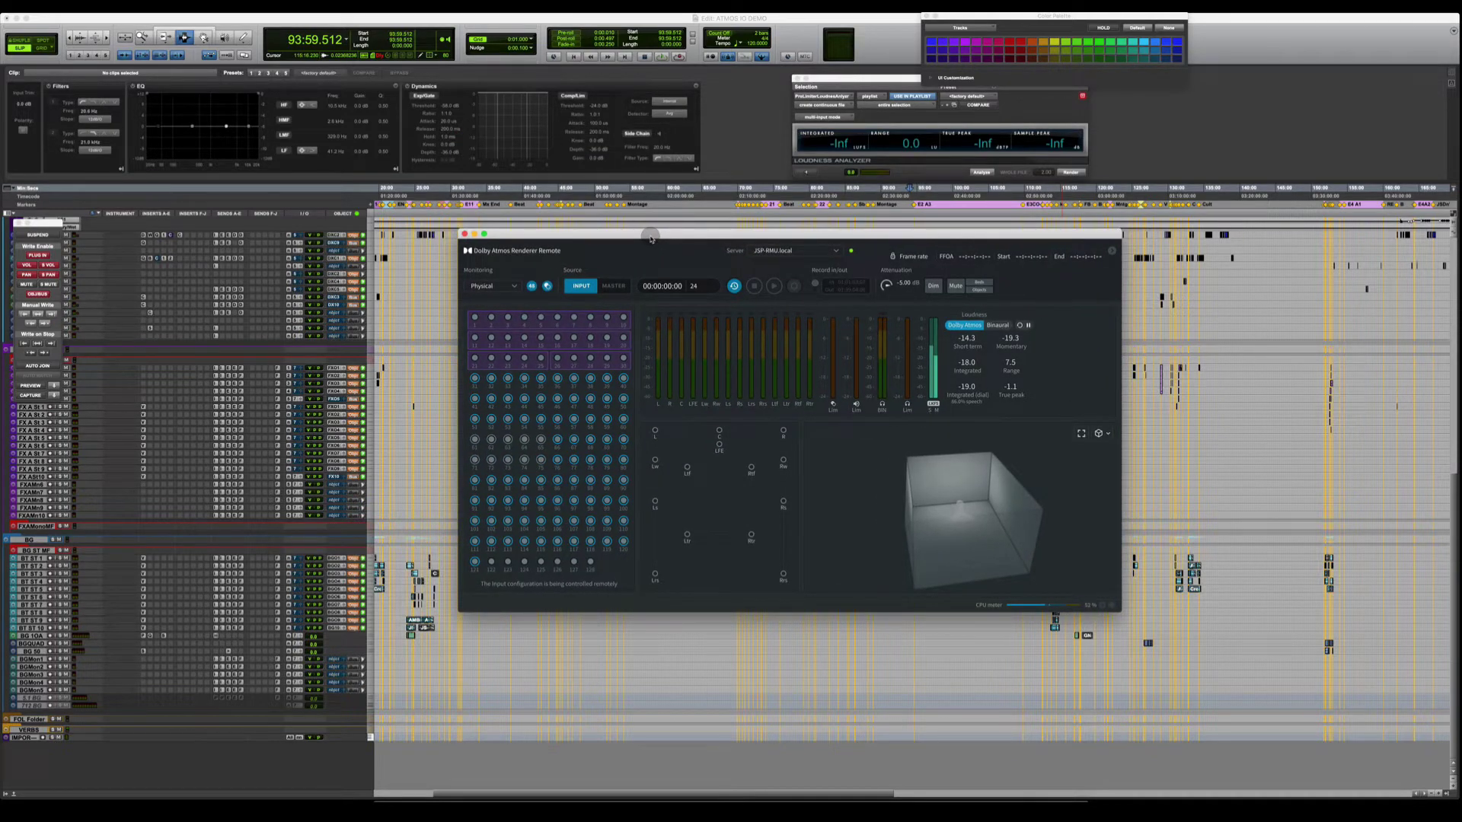
pyautogui.moveTo(651, 238); pyautogui.dragTo(954, 301)
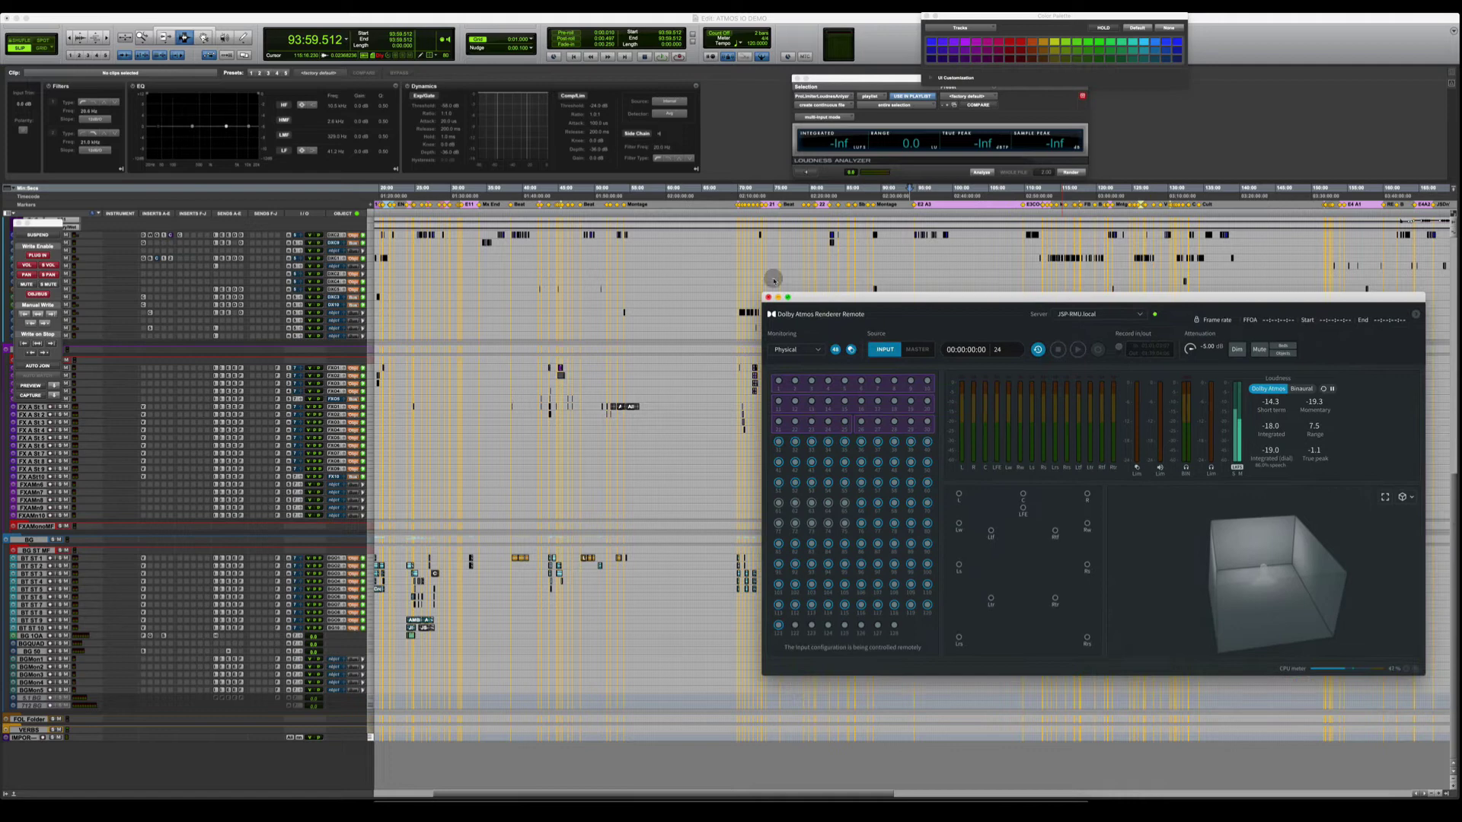
pyautogui.click(756, 301)
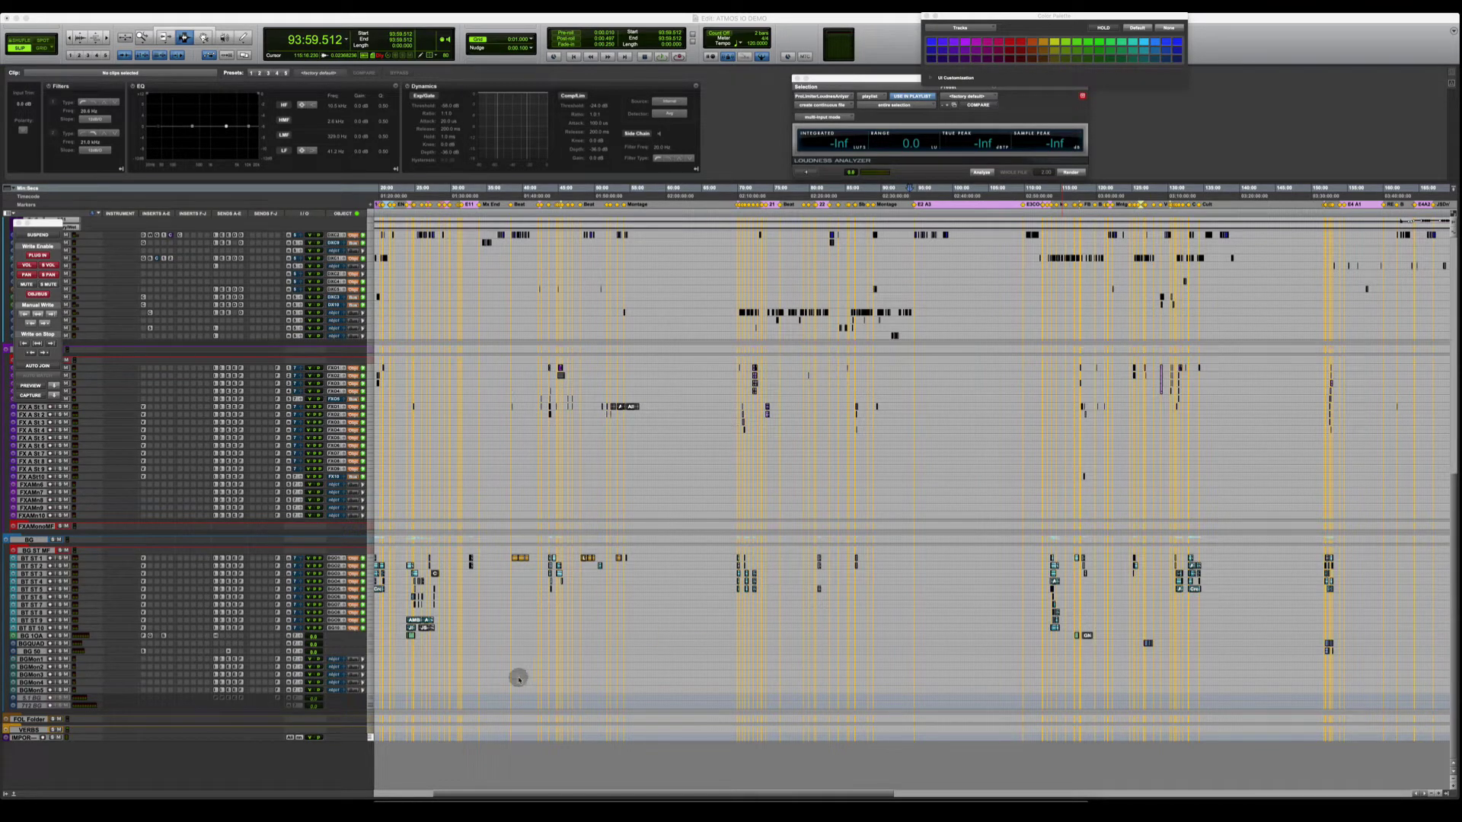
# Below BGMon5, start a new stereo audio track named ST DX Obj 3 with Cmd+Shift+N.
pyautogui.click(683, 643)
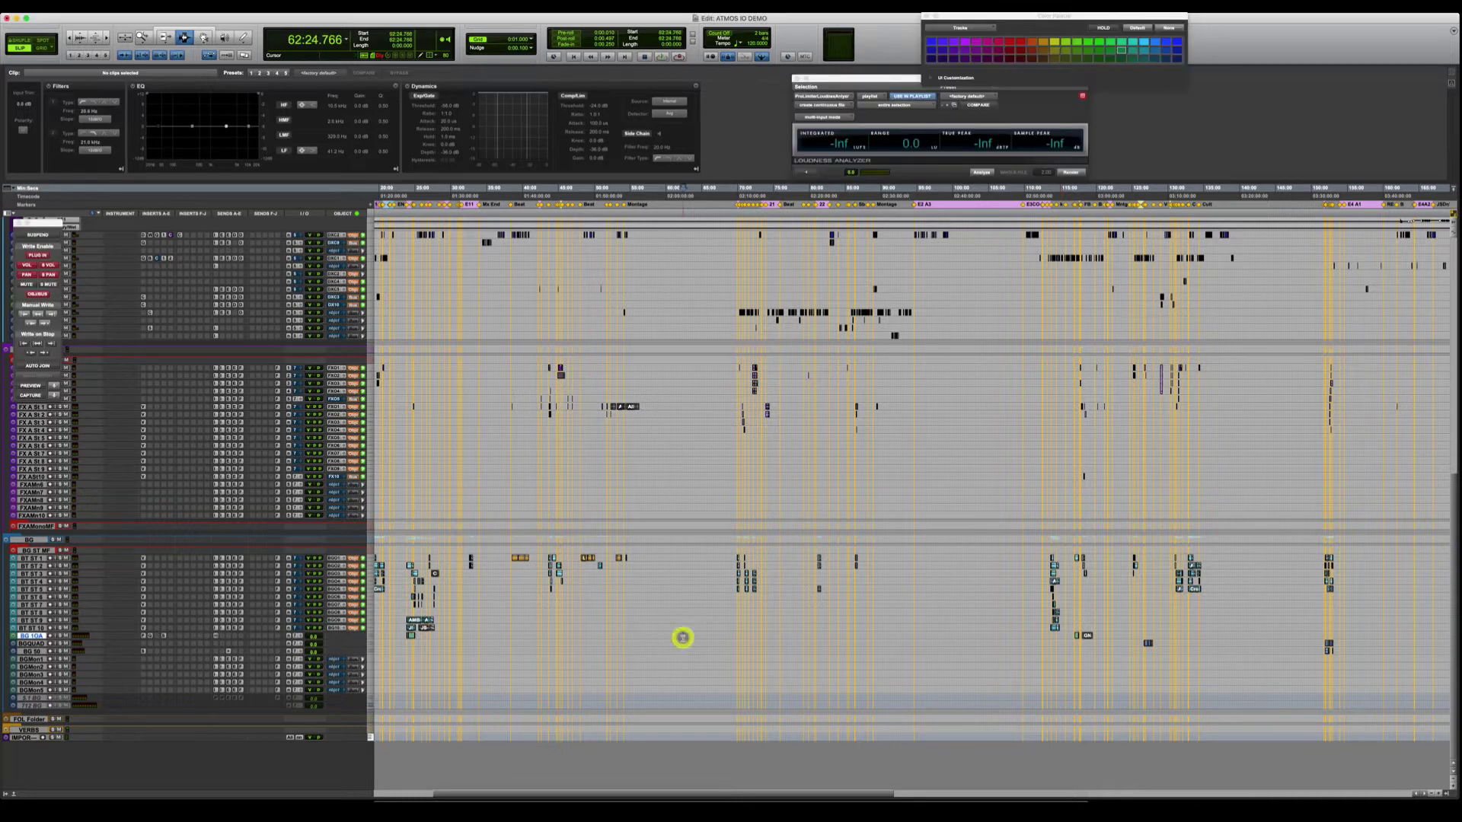
pyautogui.press(';')
pyautogui.press(';')
pyautogui.press(';')
pyautogui.press(';')
pyautogui.press(';')
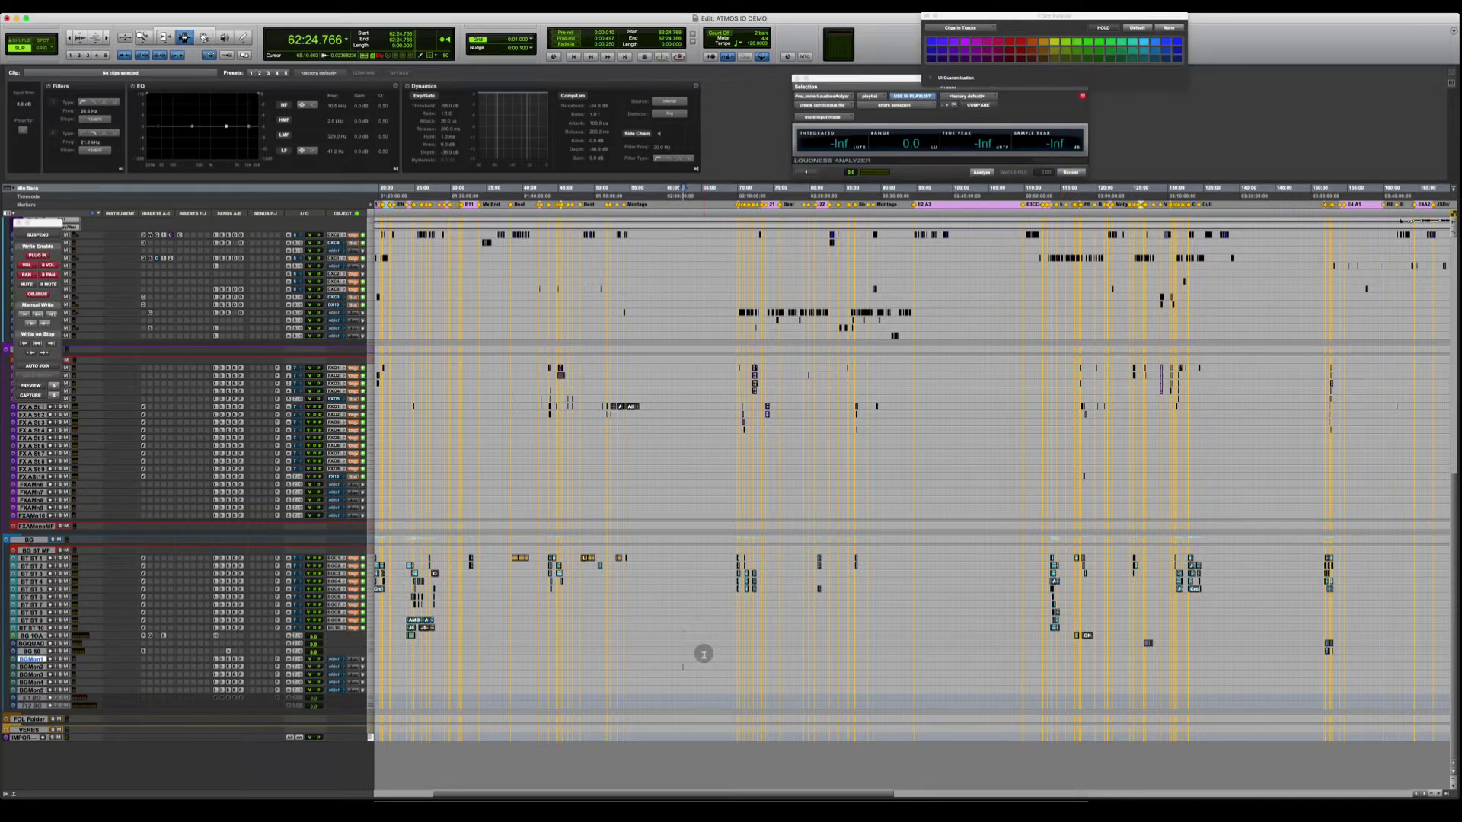
pyautogui.press(';')
pyautogui.press('super+shift+n')
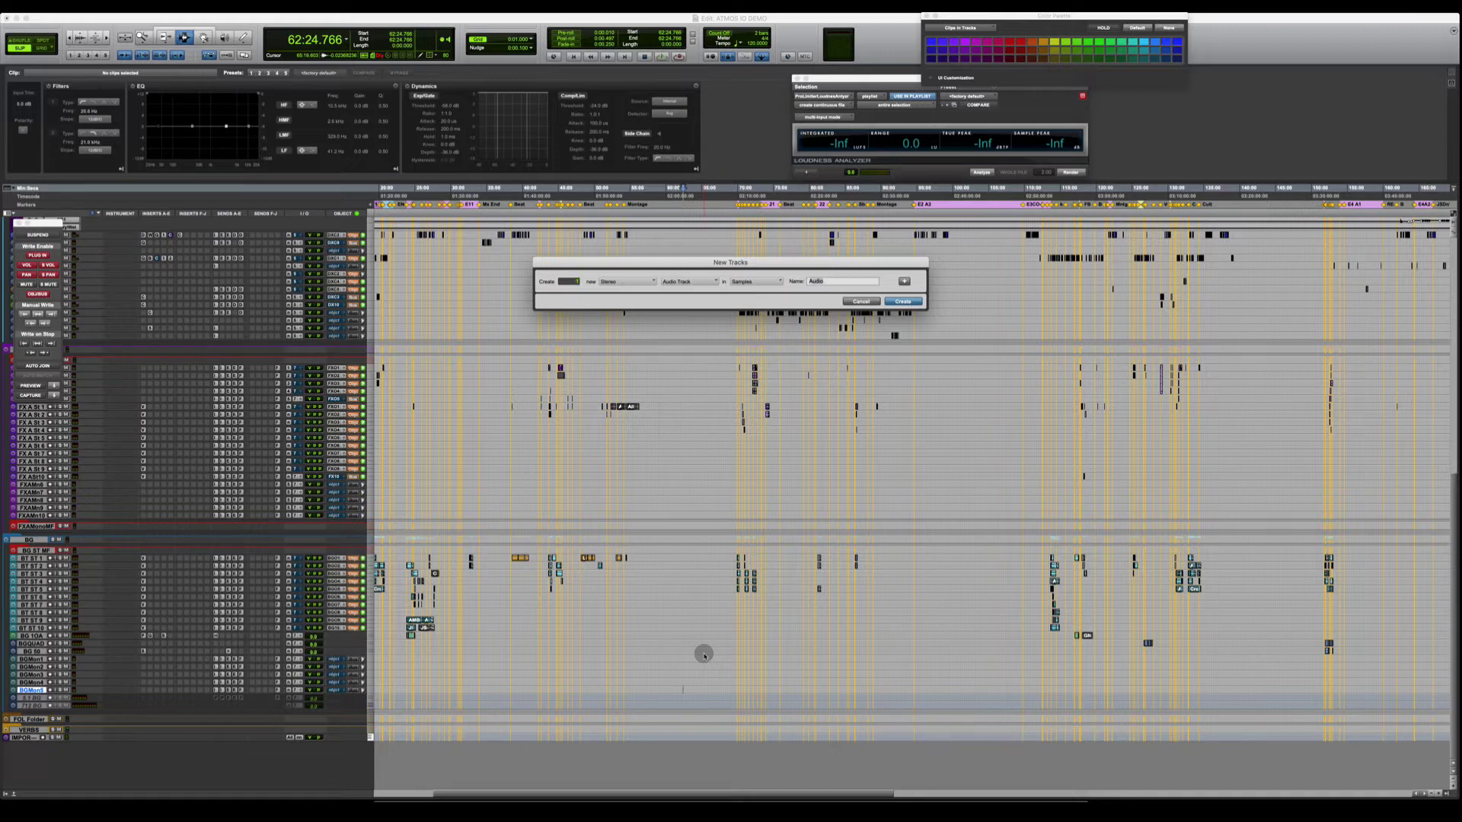
pyautogui.write('ST DX Obj 3')
# Create the track and route its output to the 5.0 DX CLIP AUX path.
pyautogui.press('Return')
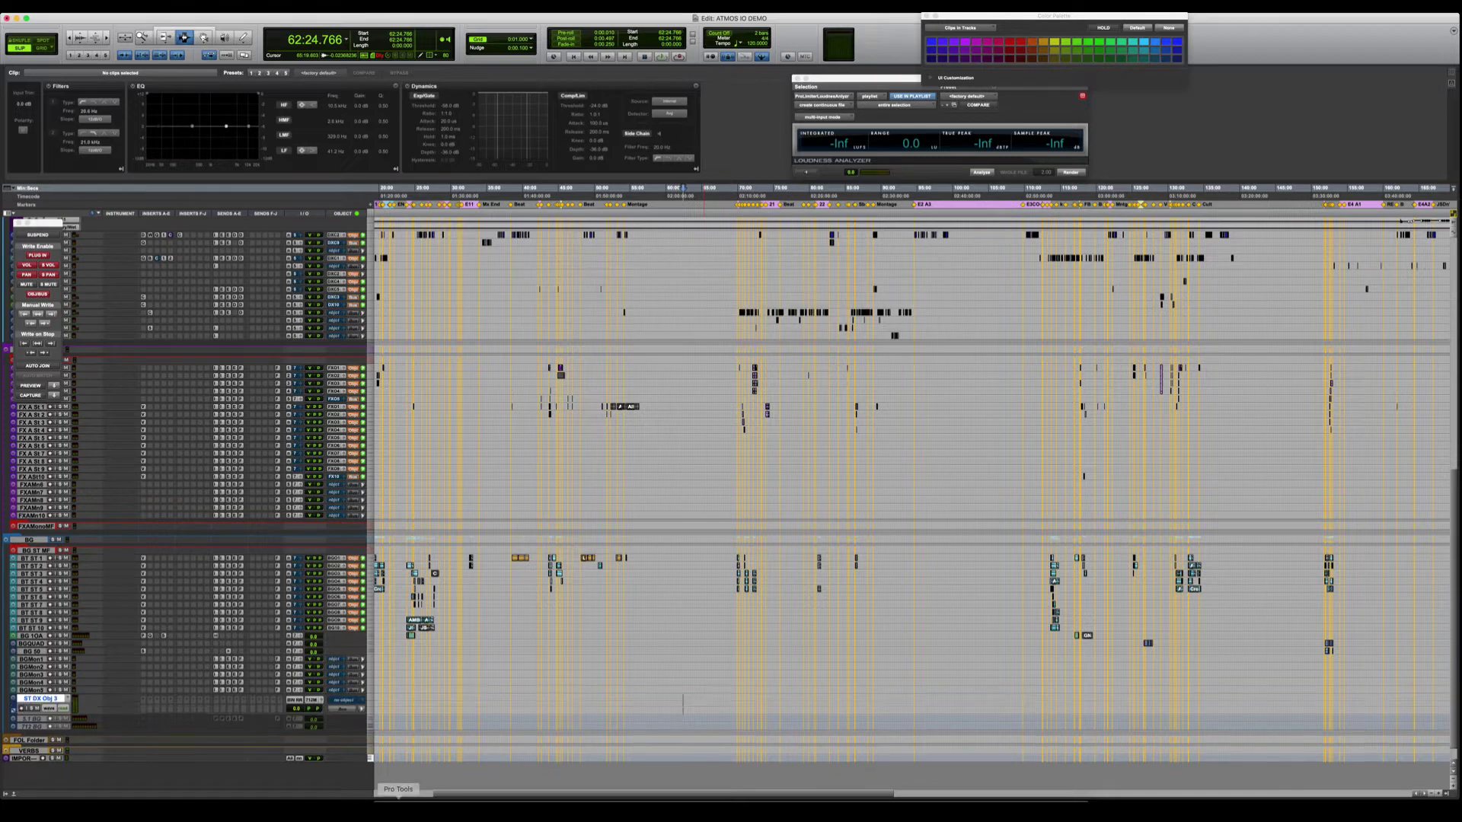
pyautogui.click(311, 700)
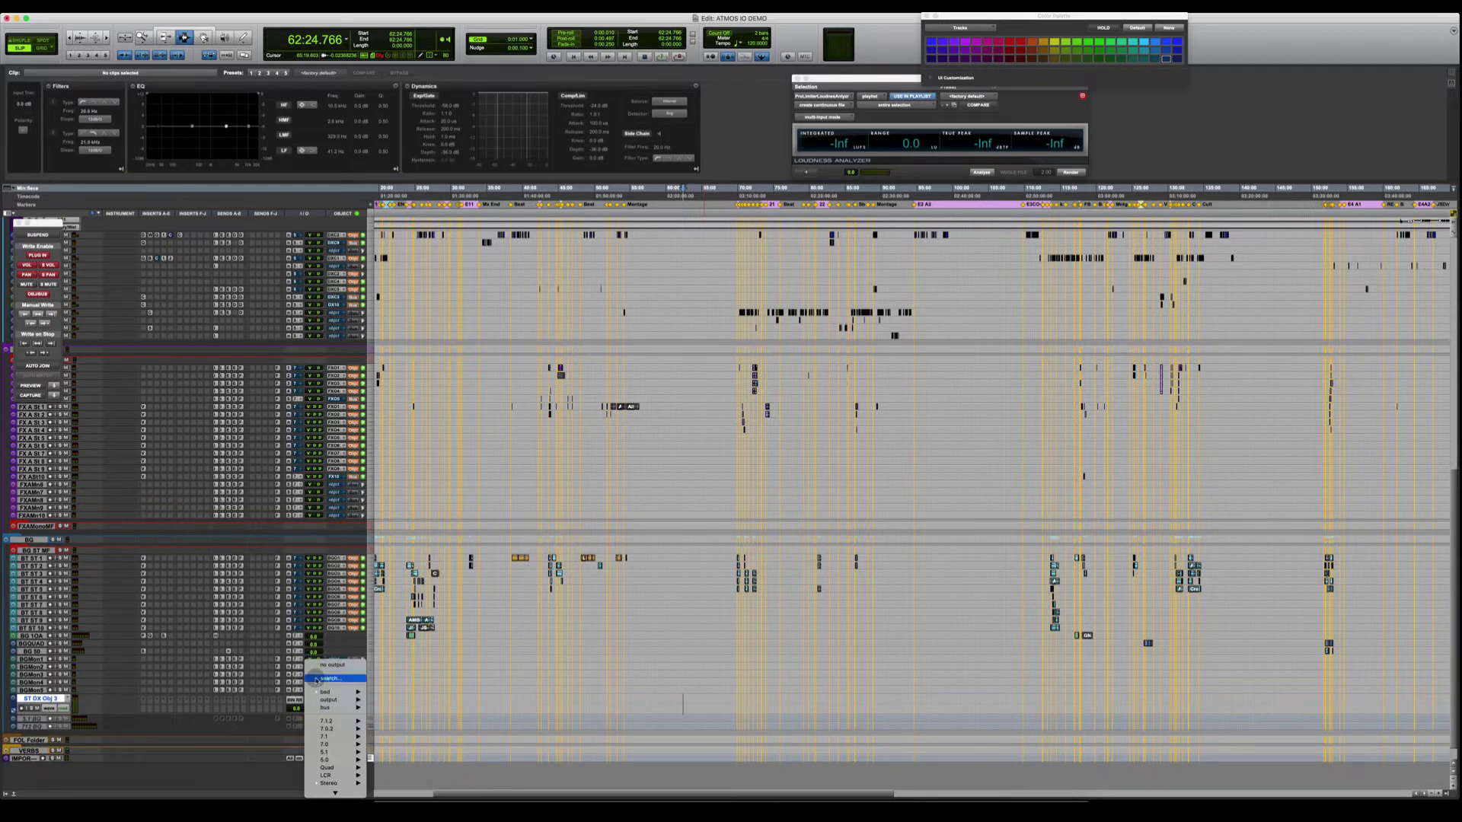
pyautogui.click(317, 678)
pyautogui.write('5.')
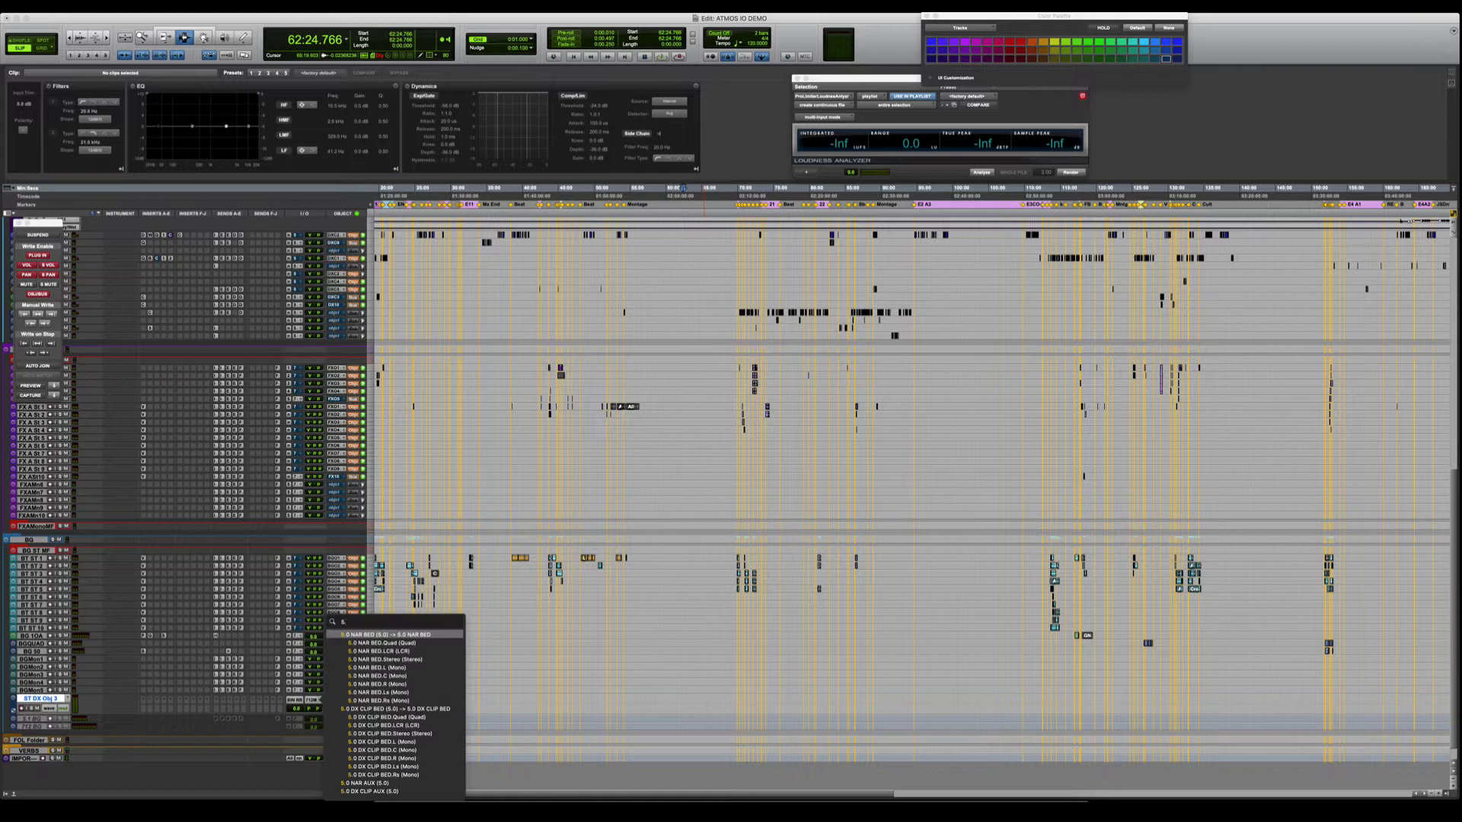
pyautogui.click(355, 791)
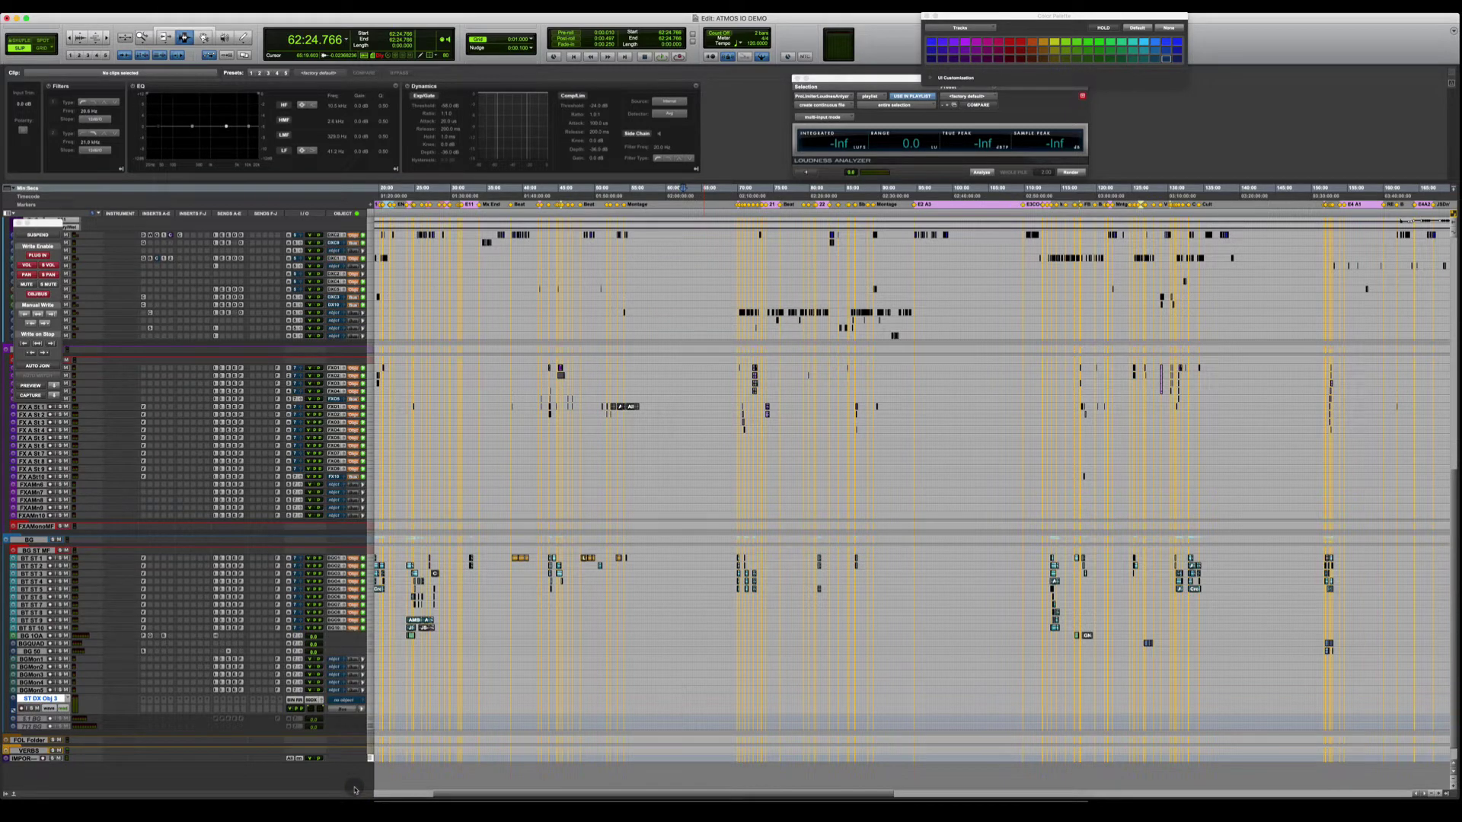
# Browse the track's object list, close it unchanged, and move the playhead to 55:25.970.
pyautogui.click(344, 700)
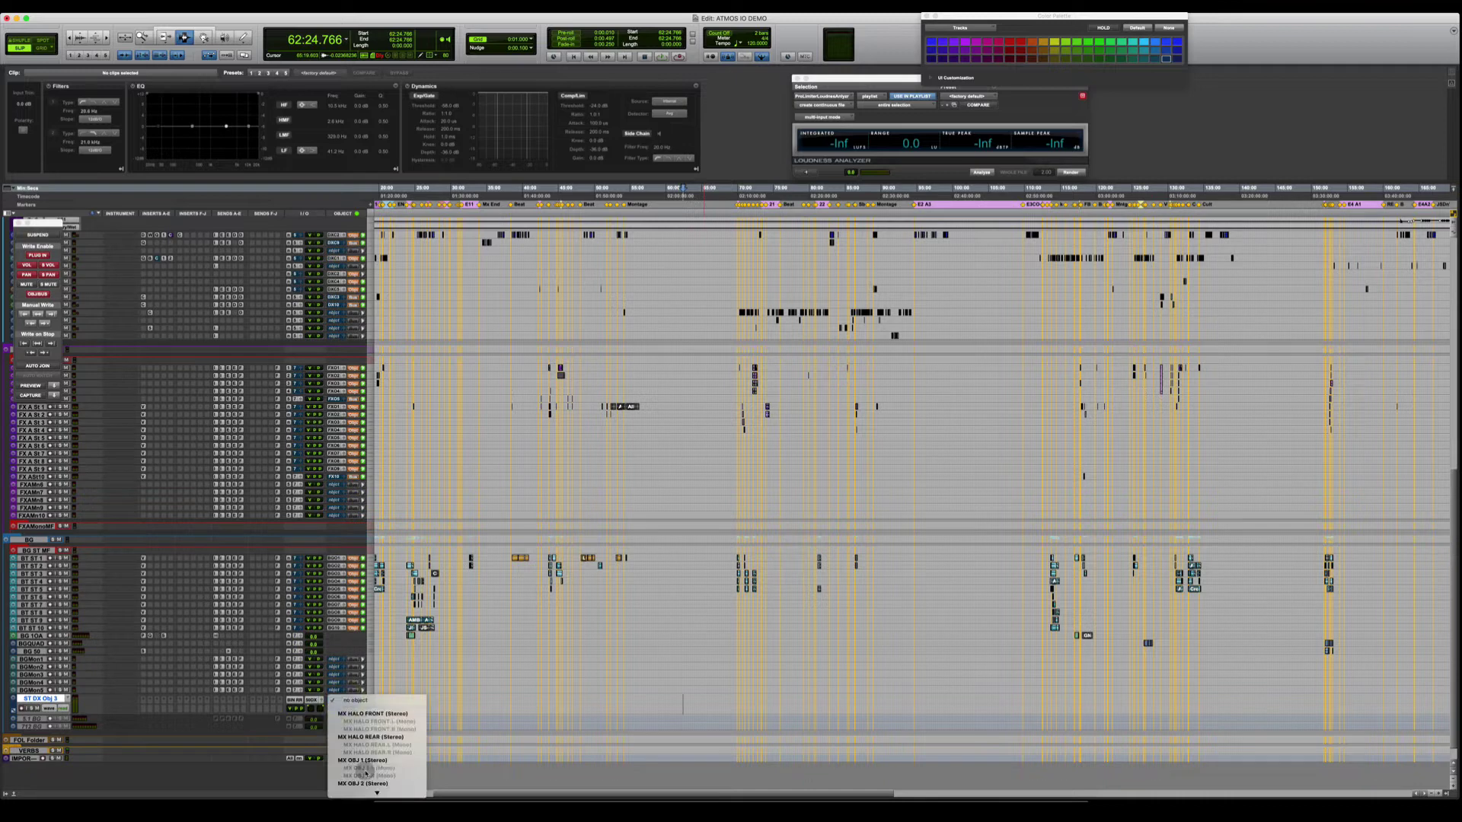
pyautogui.scroll(-5, 363, 765)
pyautogui.scroll(-15, 364, 702)
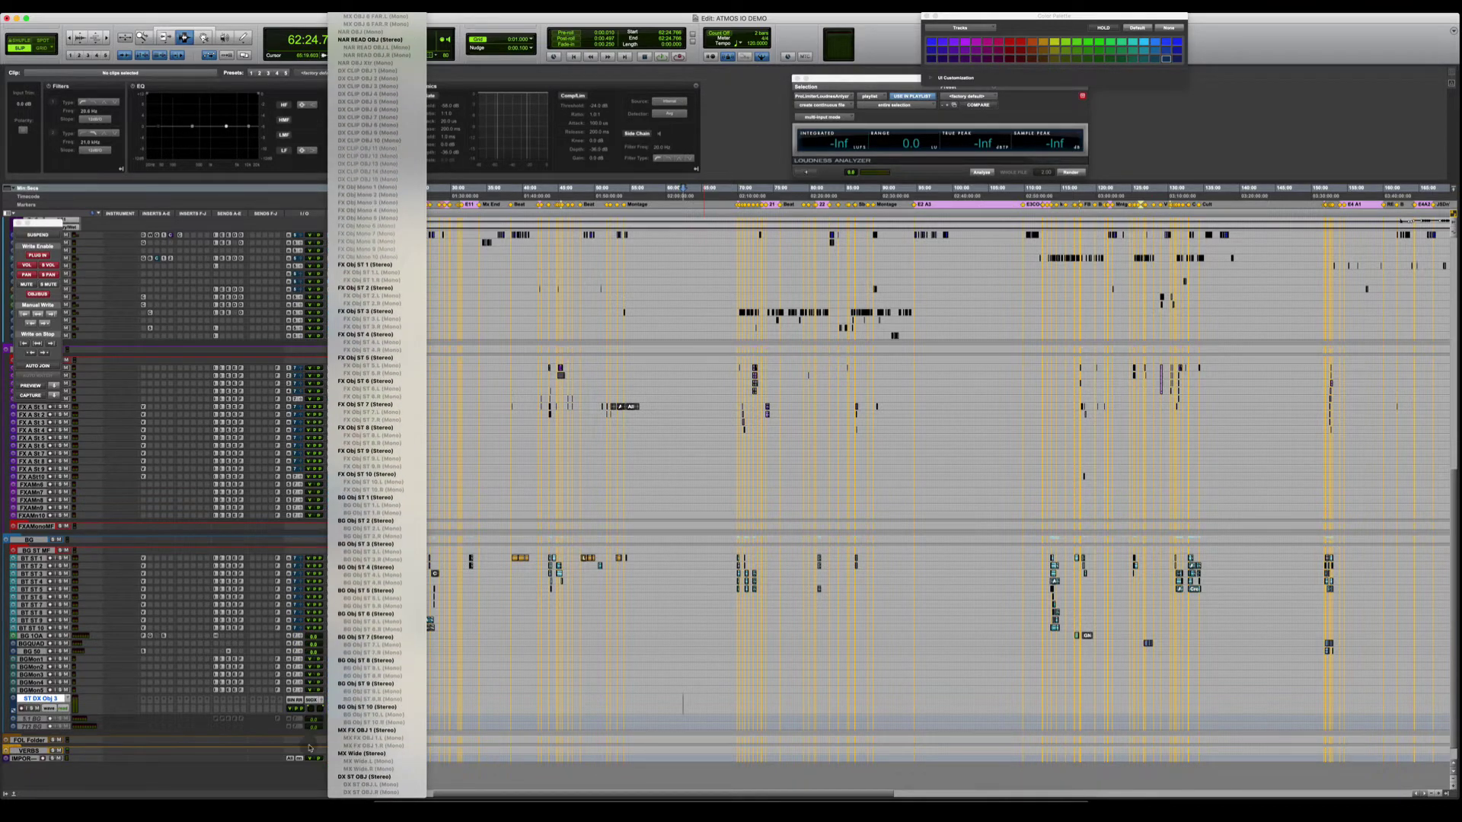
pyautogui.click(641, 704)
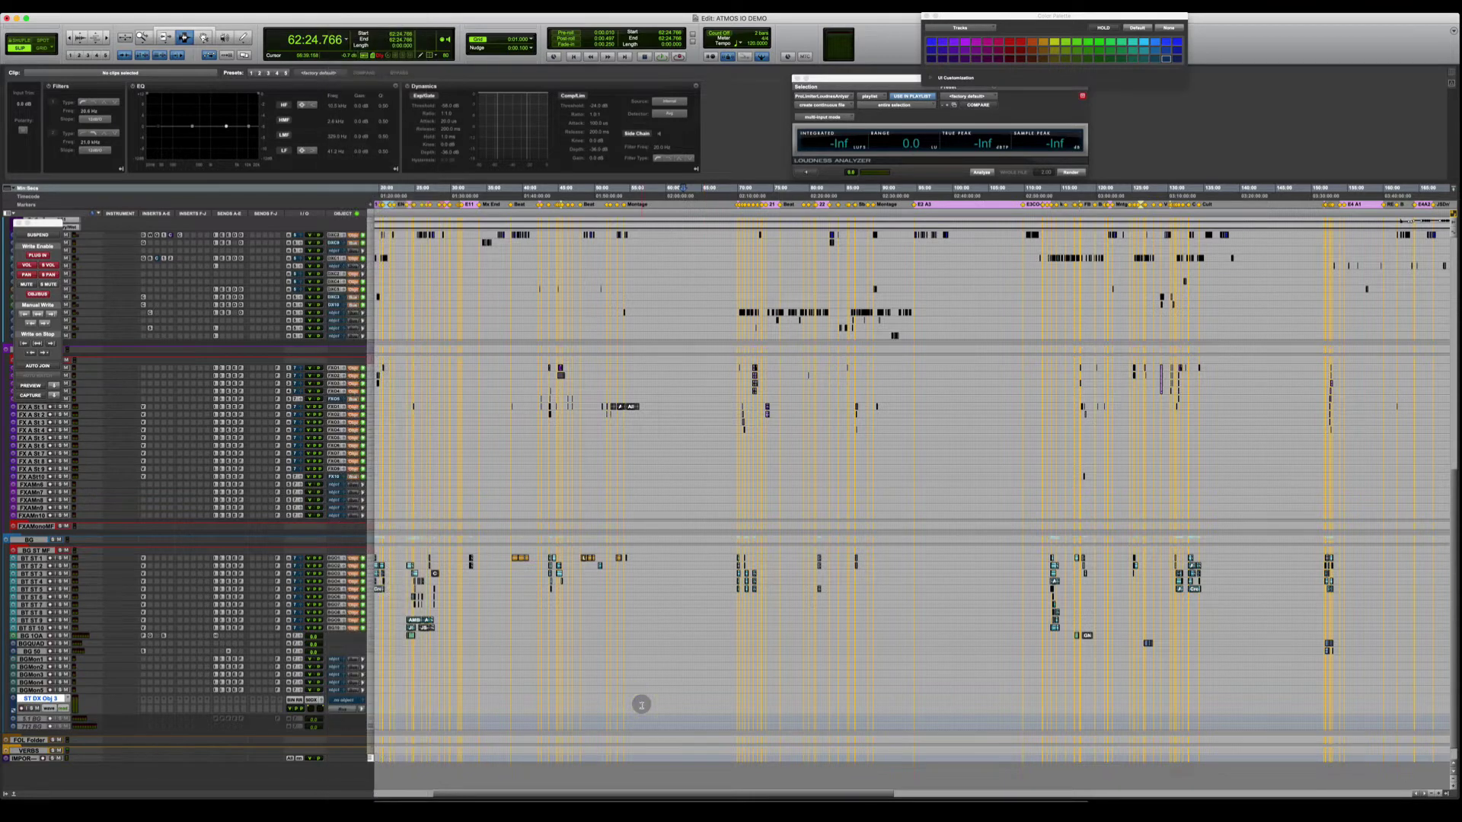
pyautogui.click(631, 704)
# Open the Dolby Atmos Binaural Settings window, shift it left, and scroll through inputs 1–128.
pyautogui.click(631, 704)
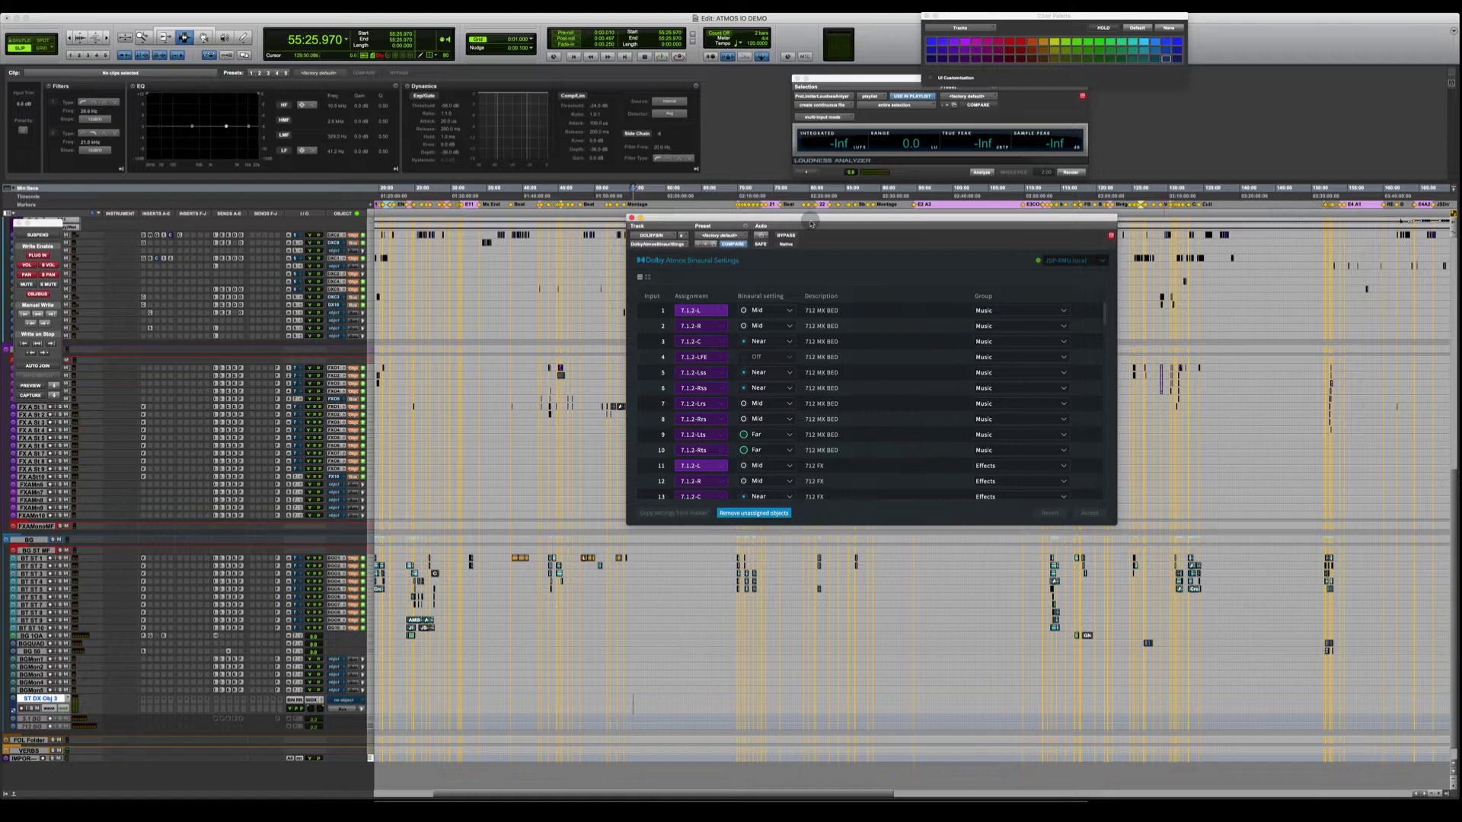
pyautogui.moveTo(809, 218); pyautogui.dragTo(769, 217)
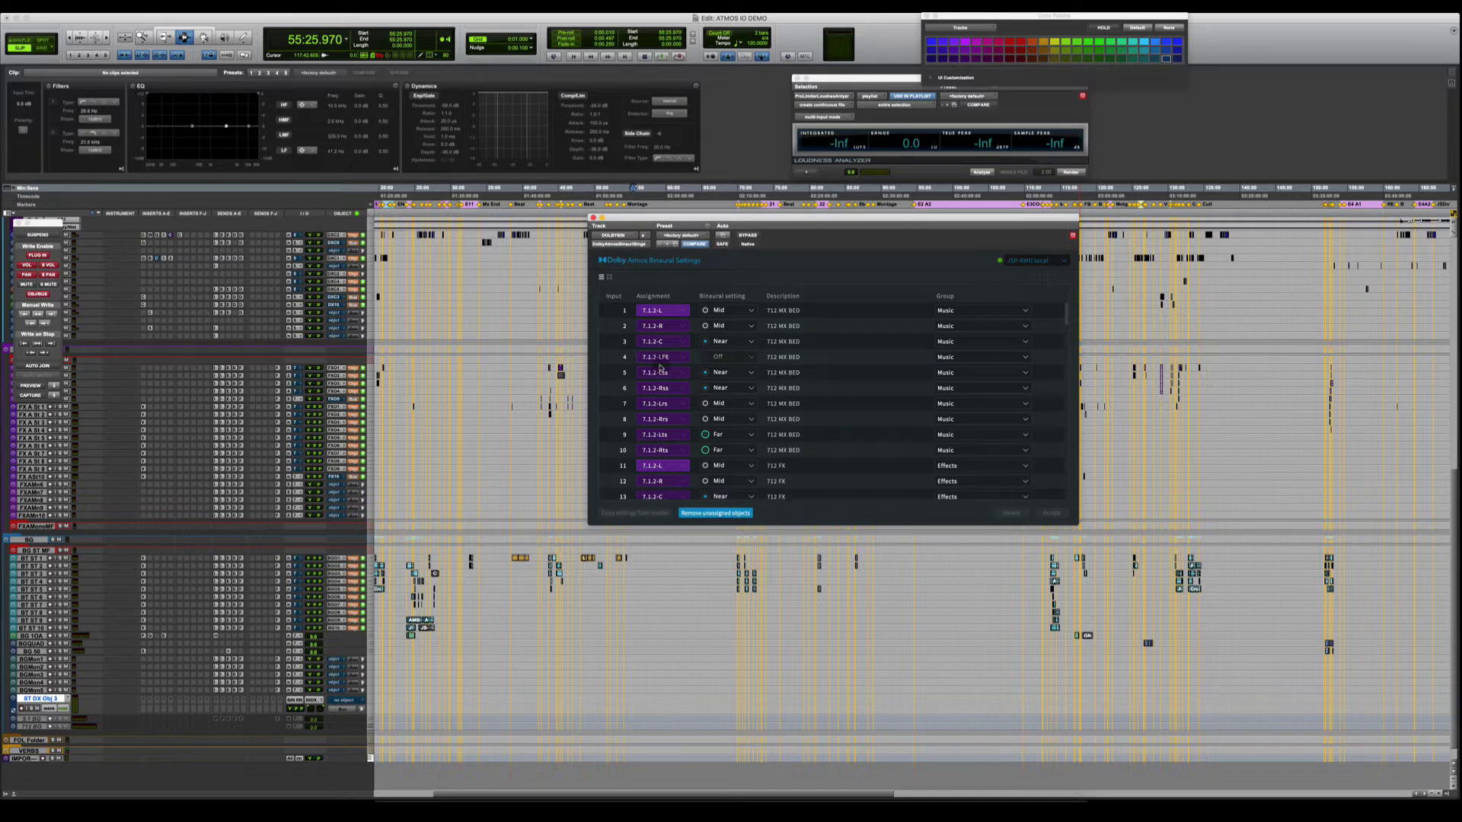
pyautogui.scroll(-20, 617, 316)
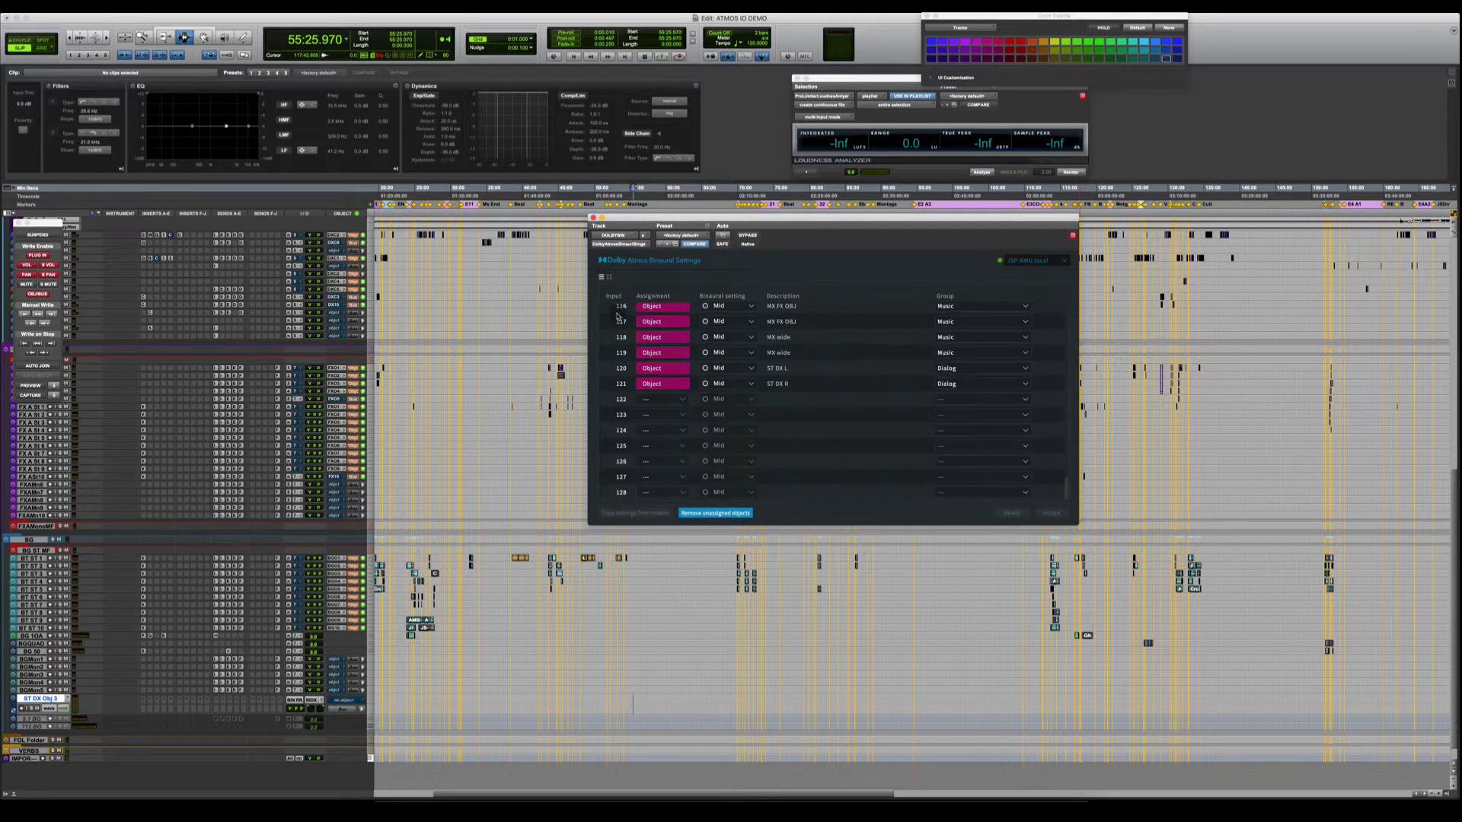
pyautogui.scroll(20, 617, 317)
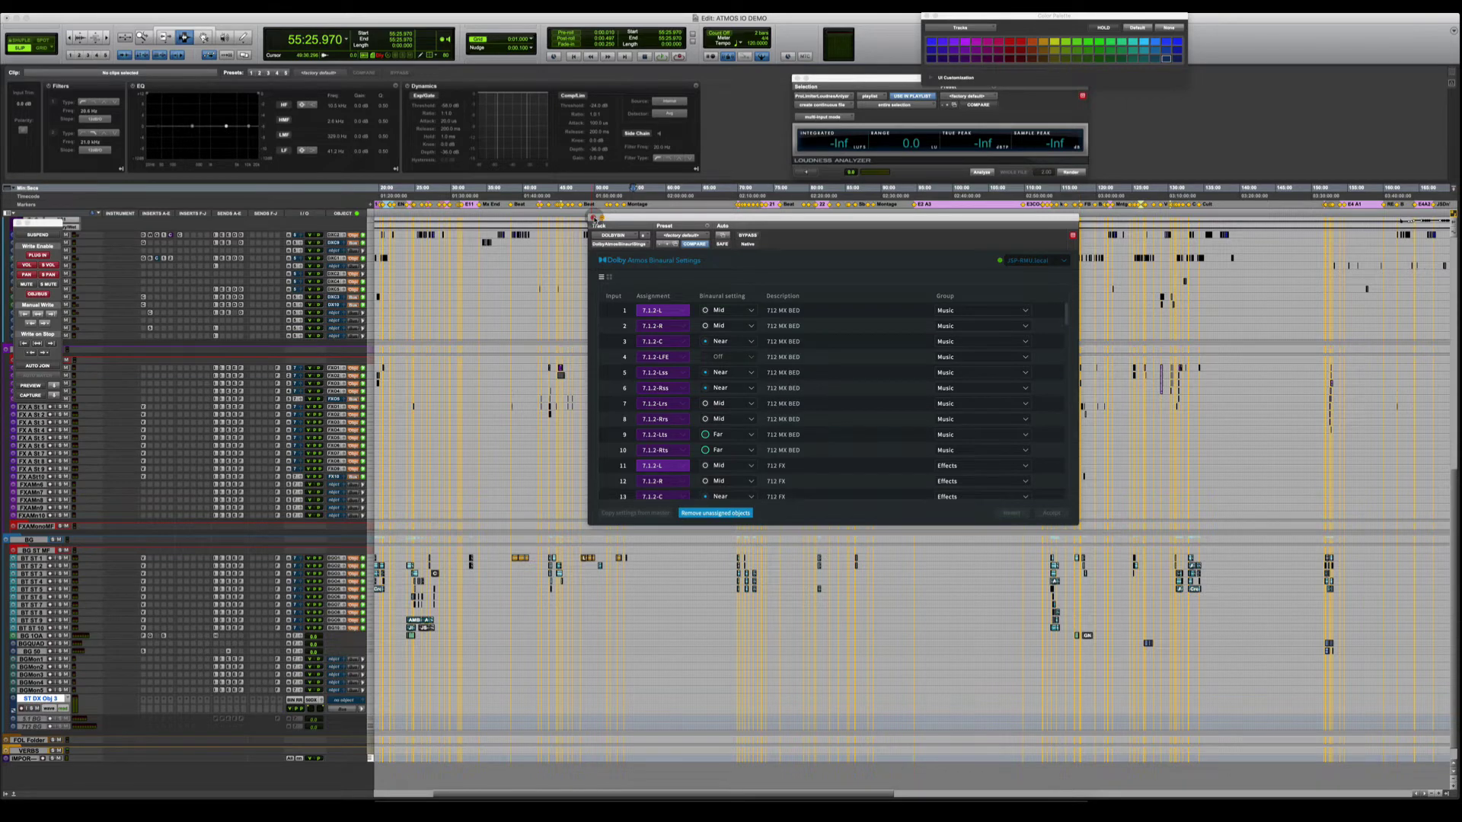
# Reopen Binaural Settings at 56:26.960 and assign renderer inputs 126 and 127 as Object.
pyautogui.click(593, 218)
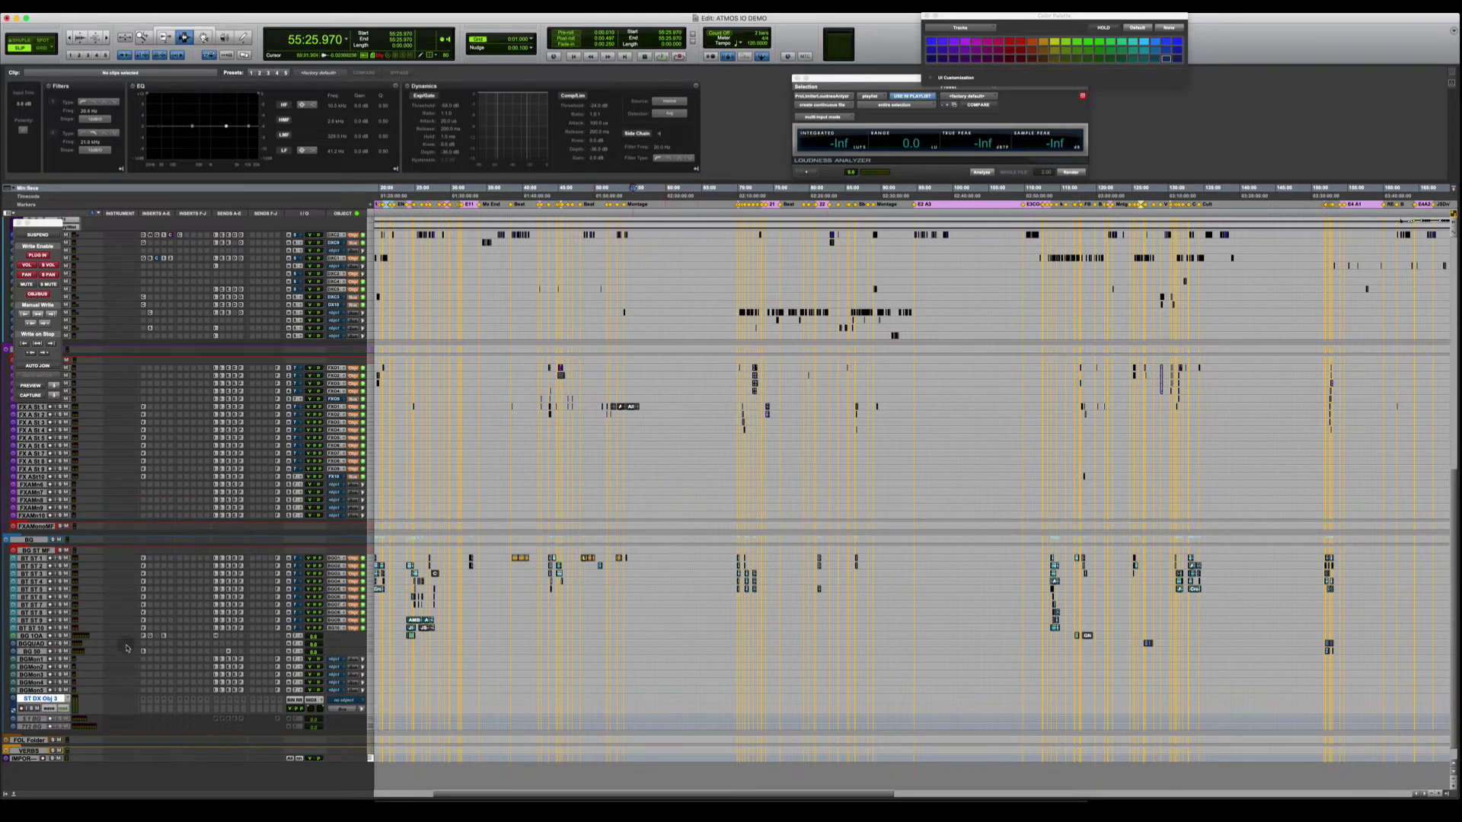
pyautogui.click(640, 700)
pyautogui.click(640, 706)
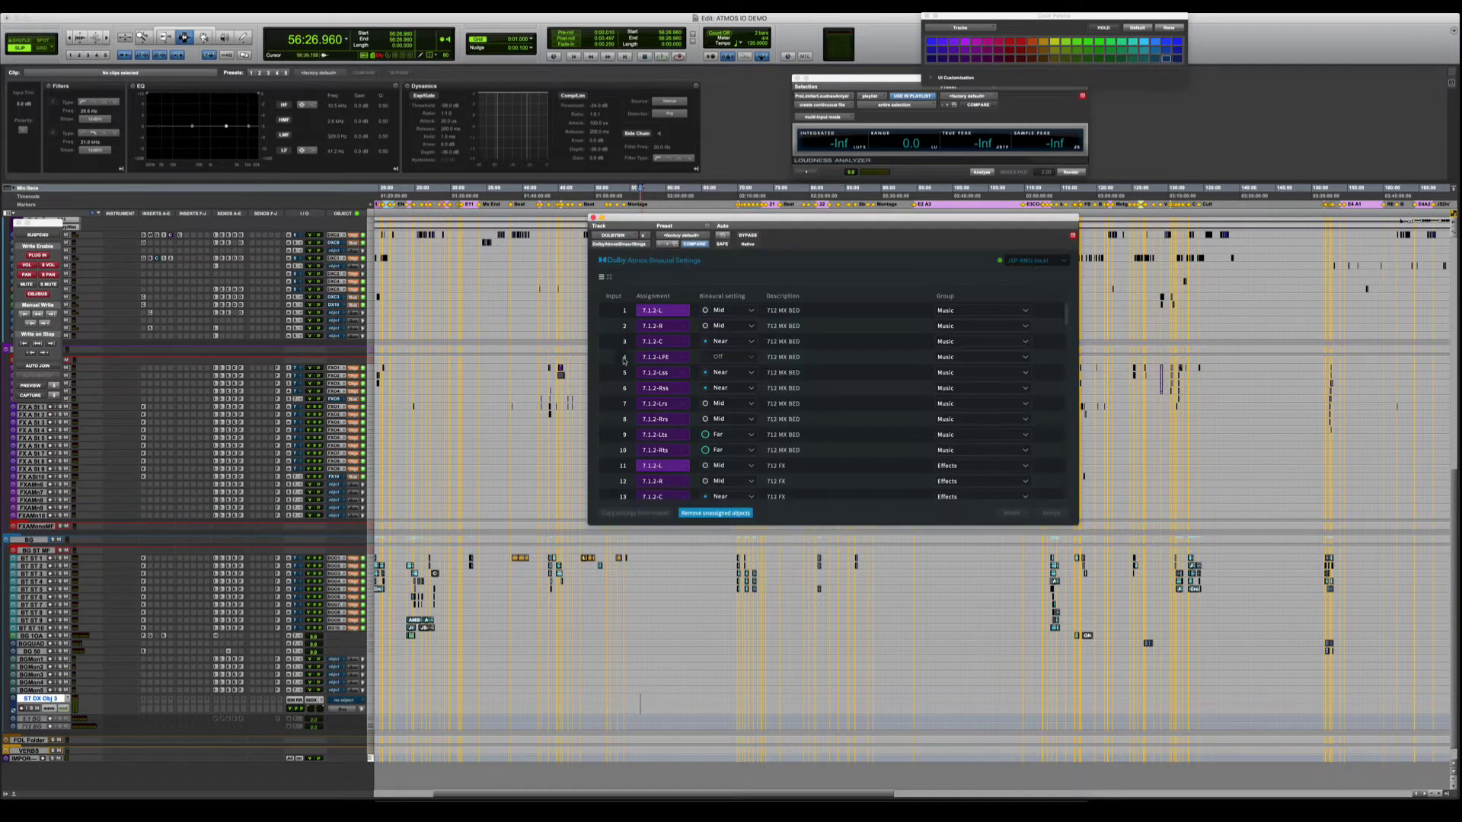
pyautogui.click(609, 462)
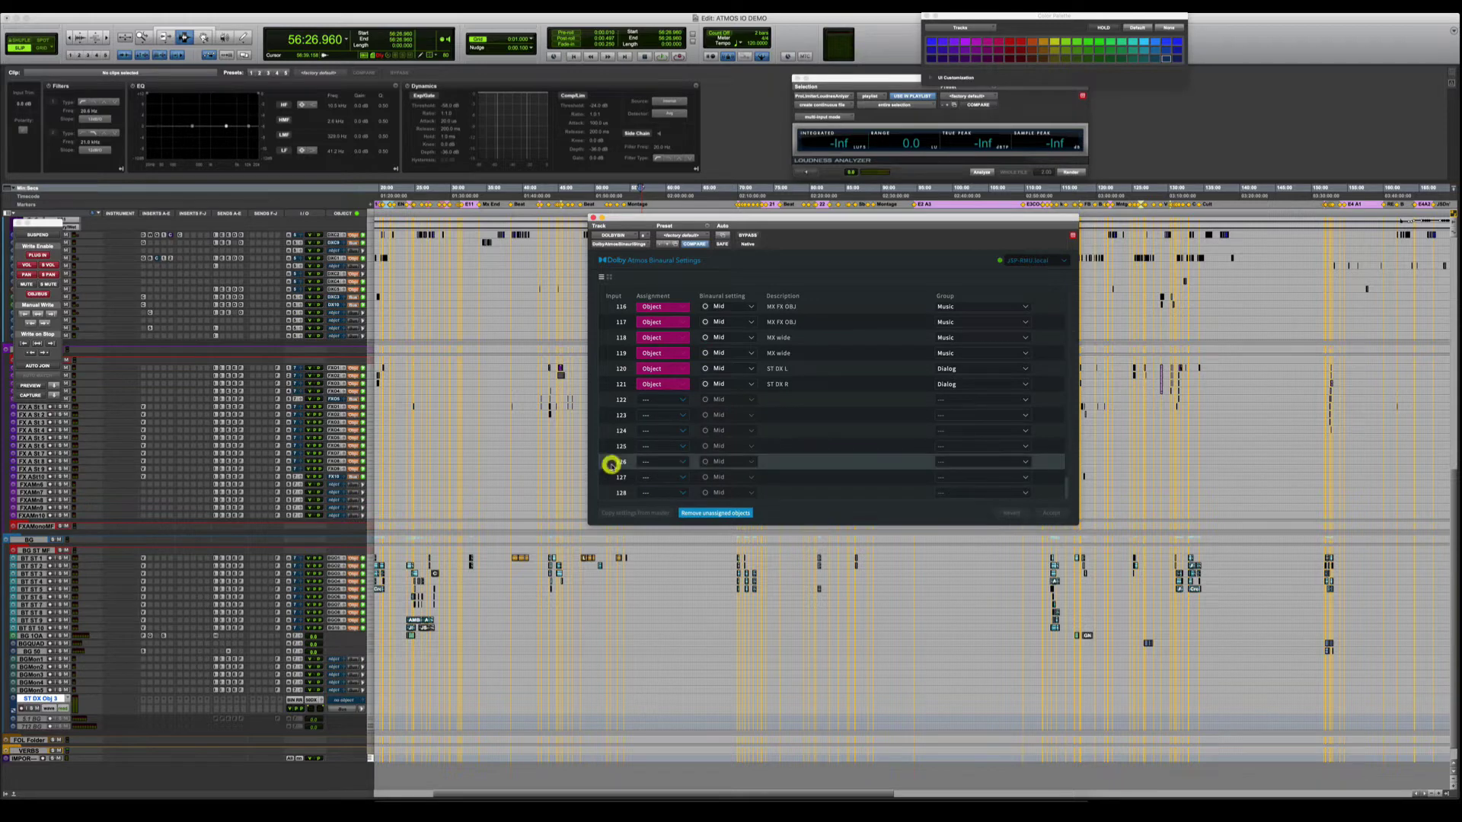
pyautogui.keyDown('shift'); pyautogui.click(609, 481); pyautogui.keyUp('shift')
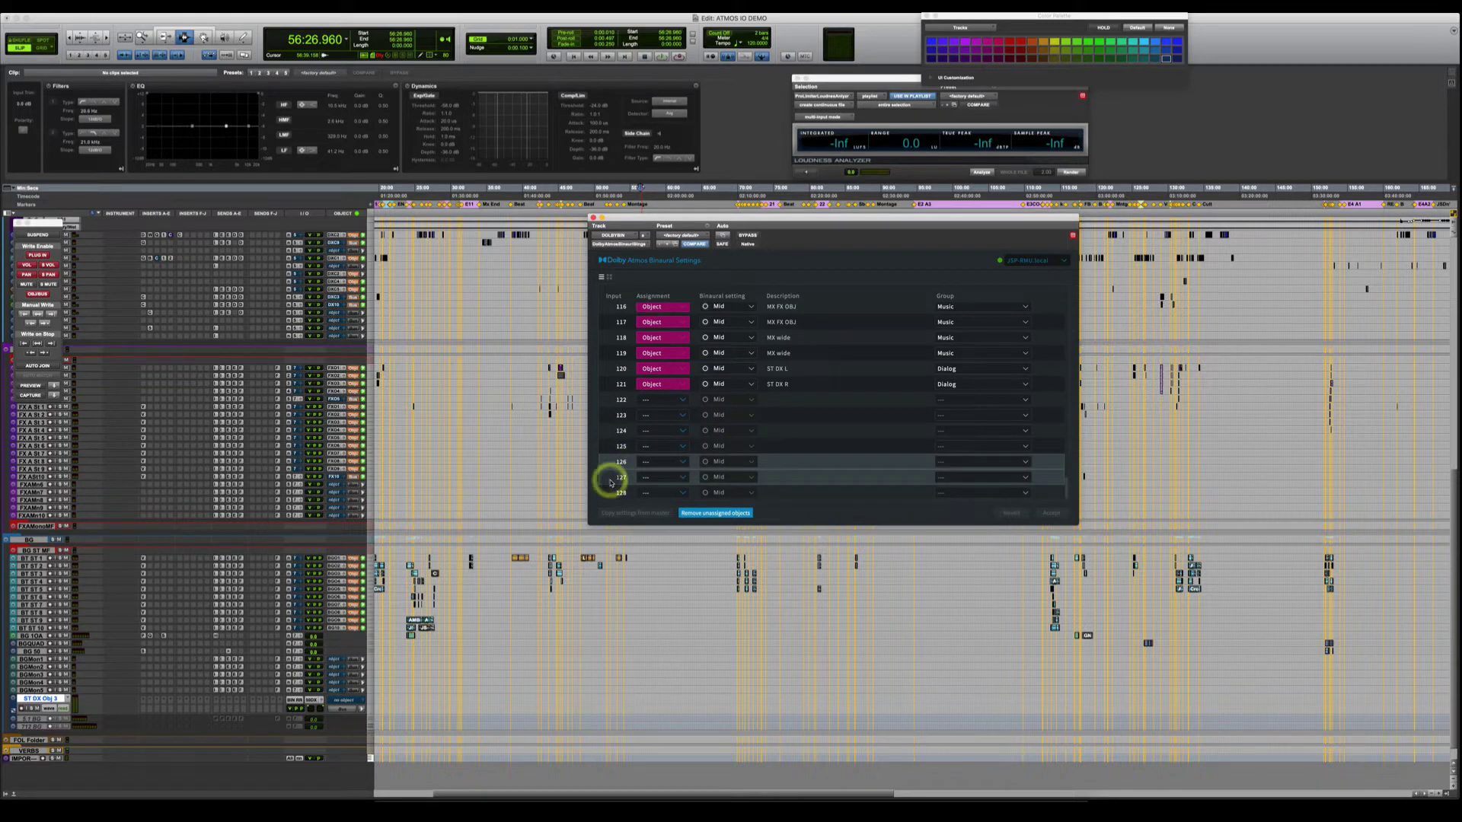
pyautogui.click(671, 456)
pyautogui.click(669, 479)
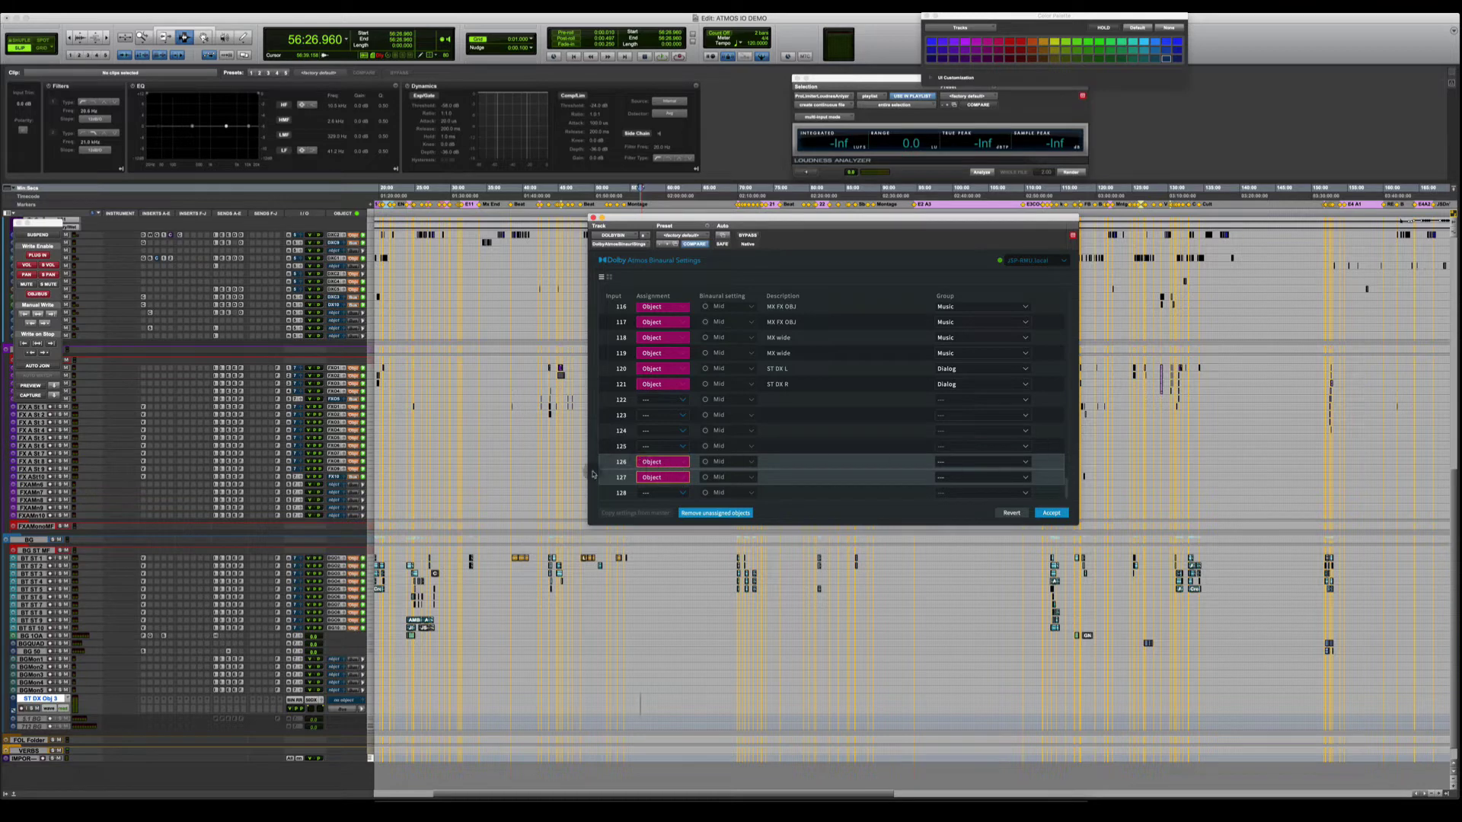
# Put inputs 126–127 in the Dialog group with Near binaural, then accept and close.
pyautogui.click(1020, 462)
pyautogui.click(979, 483)
pyautogui.click(1051, 513)
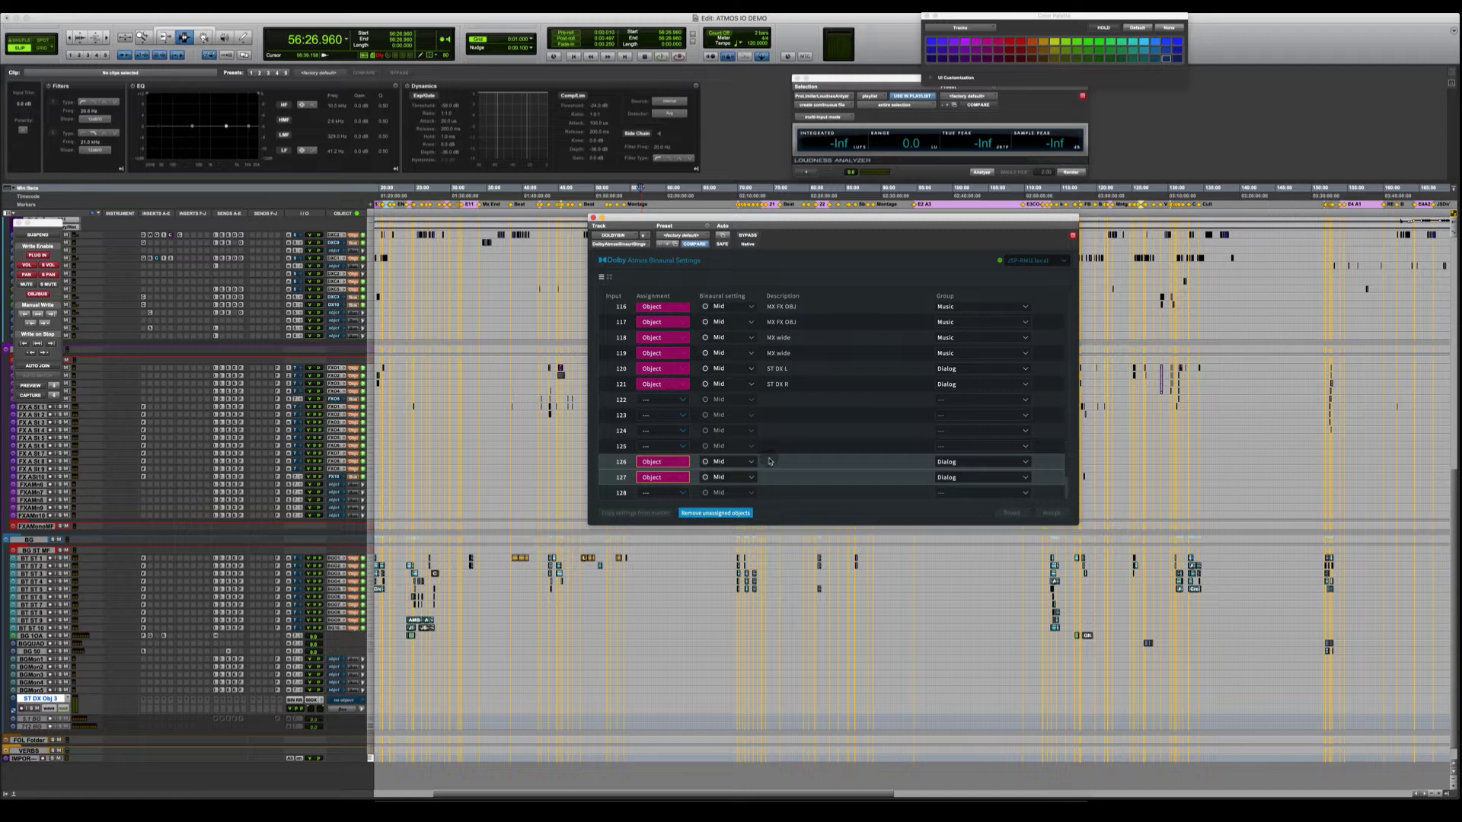
pyautogui.click(749, 461)
pyautogui.click(723, 490)
pyautogui.click(1044, 513)
pyautogui.click(1043, 515)
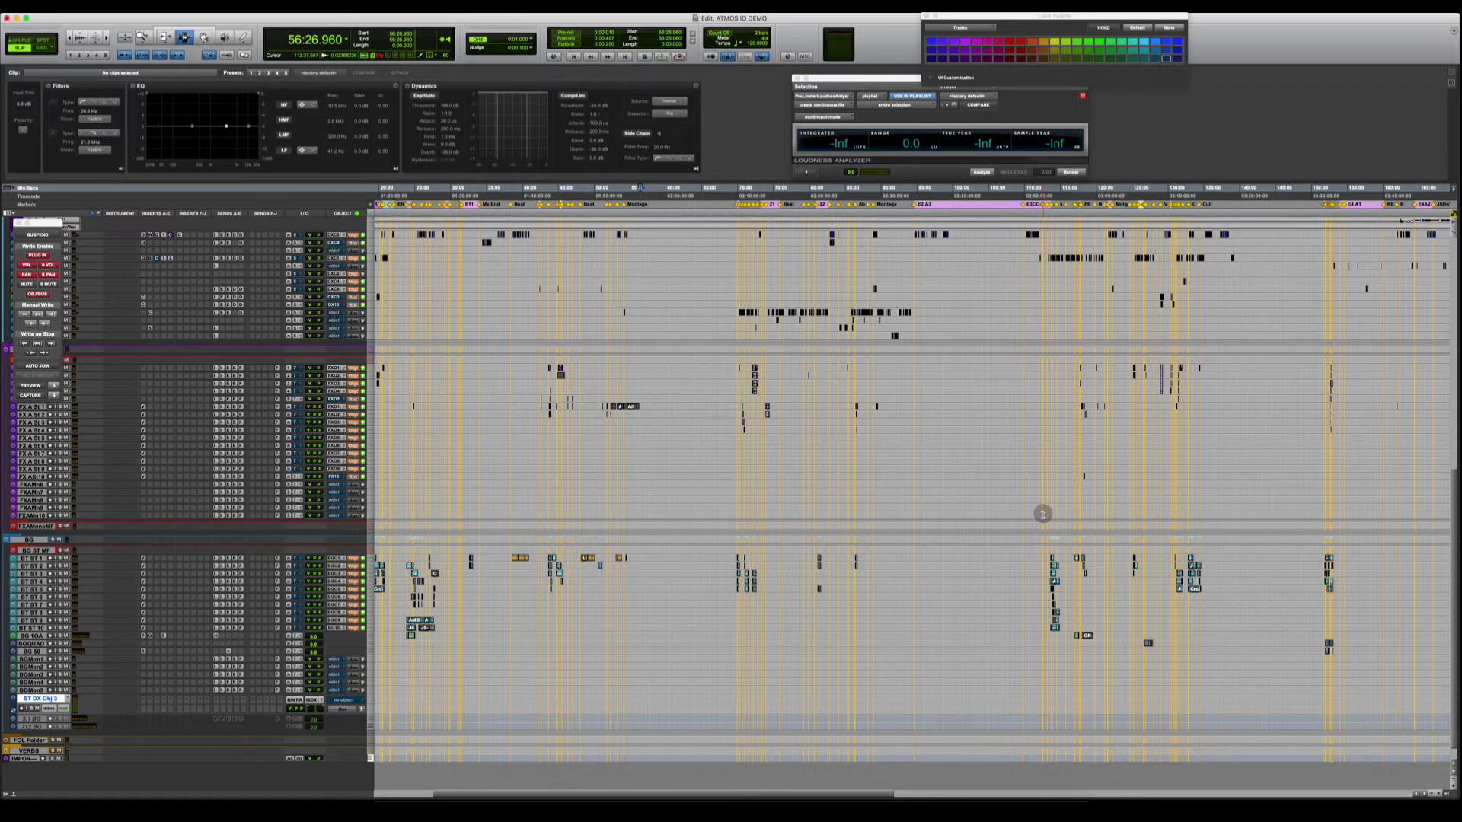
# Open I/O Setup with Ctrl+I and nudge its window slightly right.
pyautogui.hotkey('ctrl', 'i')
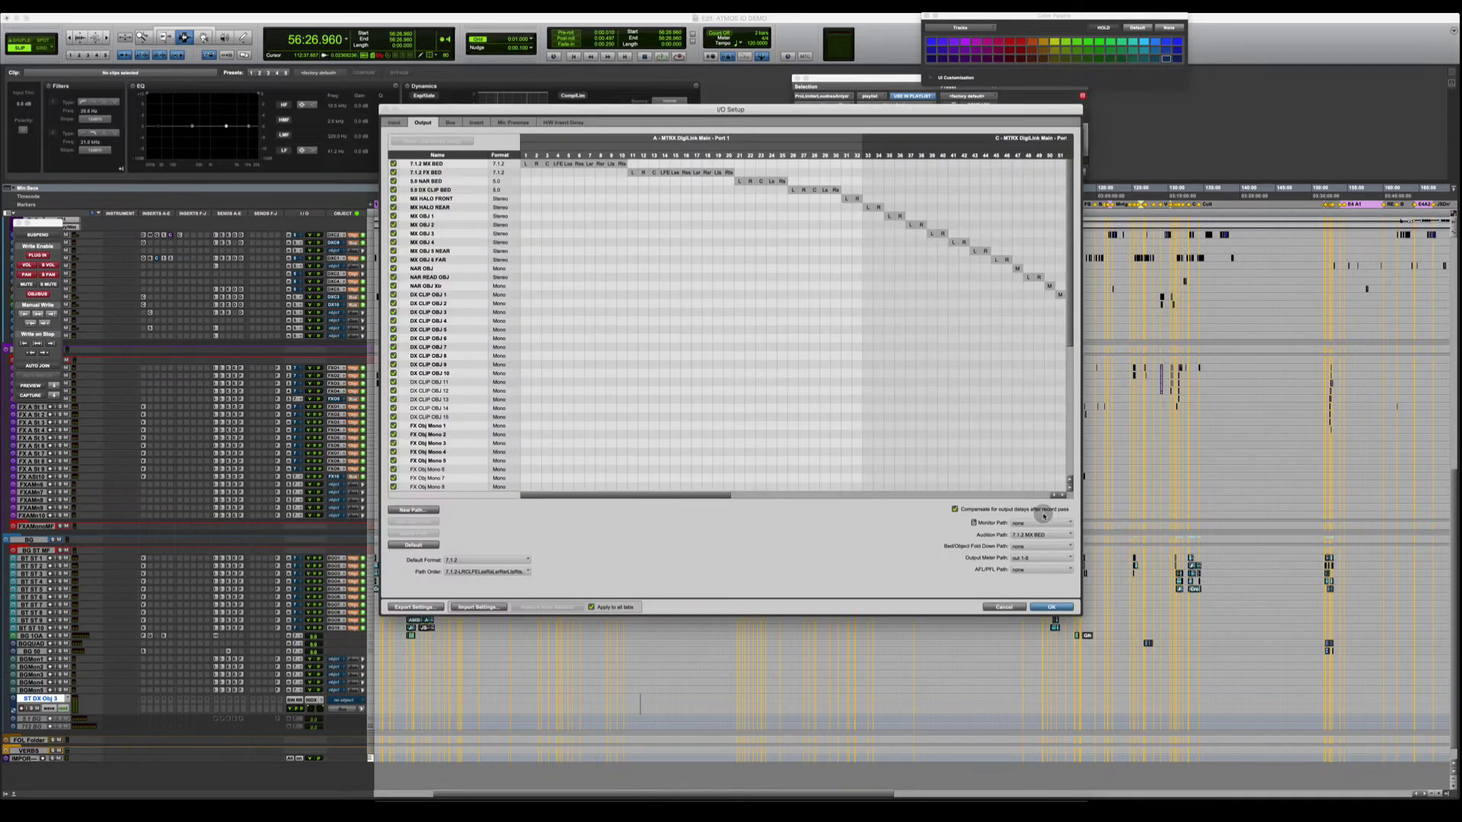
pyautogui.moveTo(588, 118); pyautogui.dragTo(634, 114)
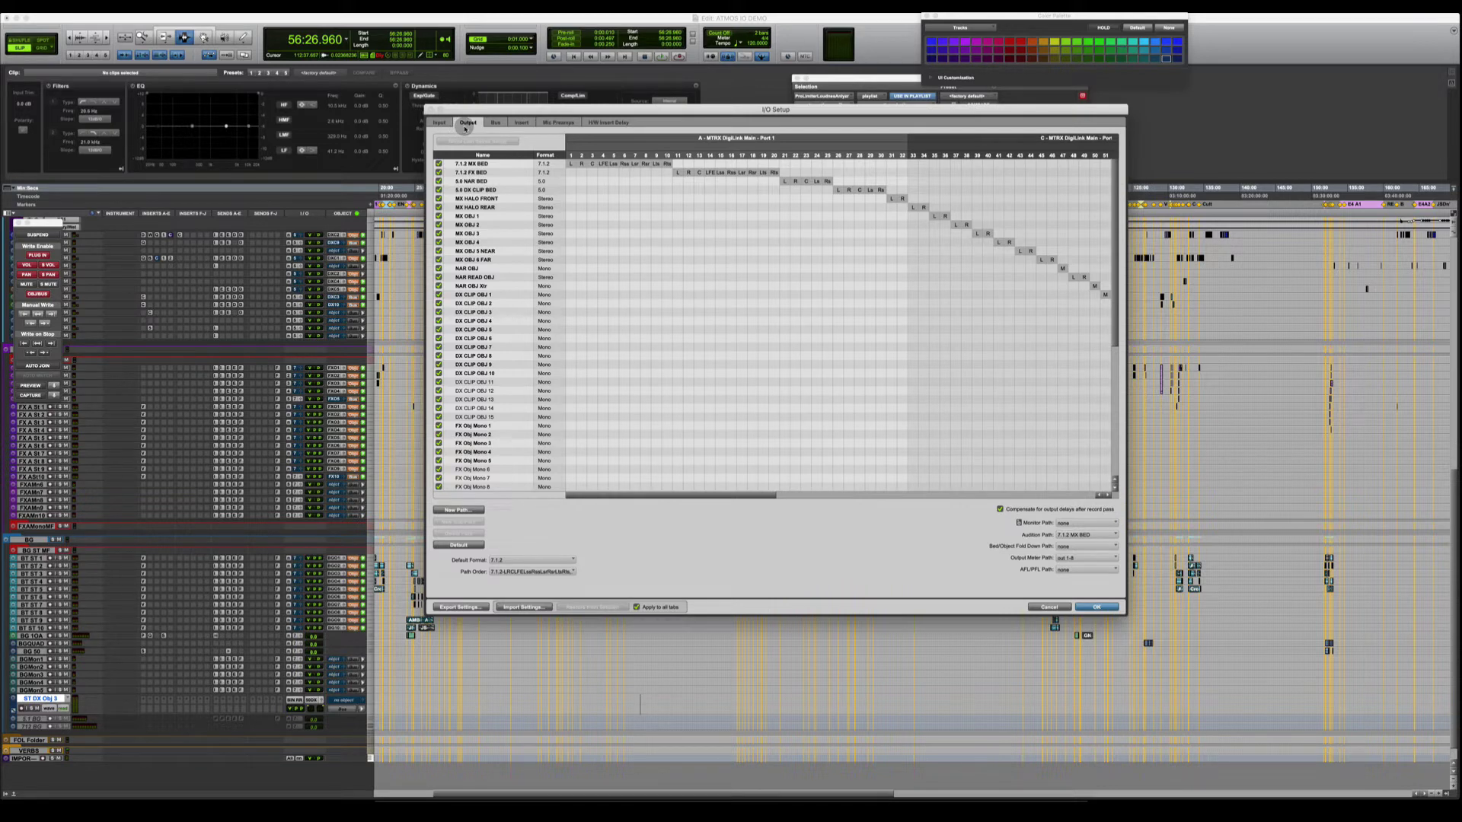
# Create a new stereo output path named ST DX Obj 3.
pyautogui.scroll(-9, 473, 243)
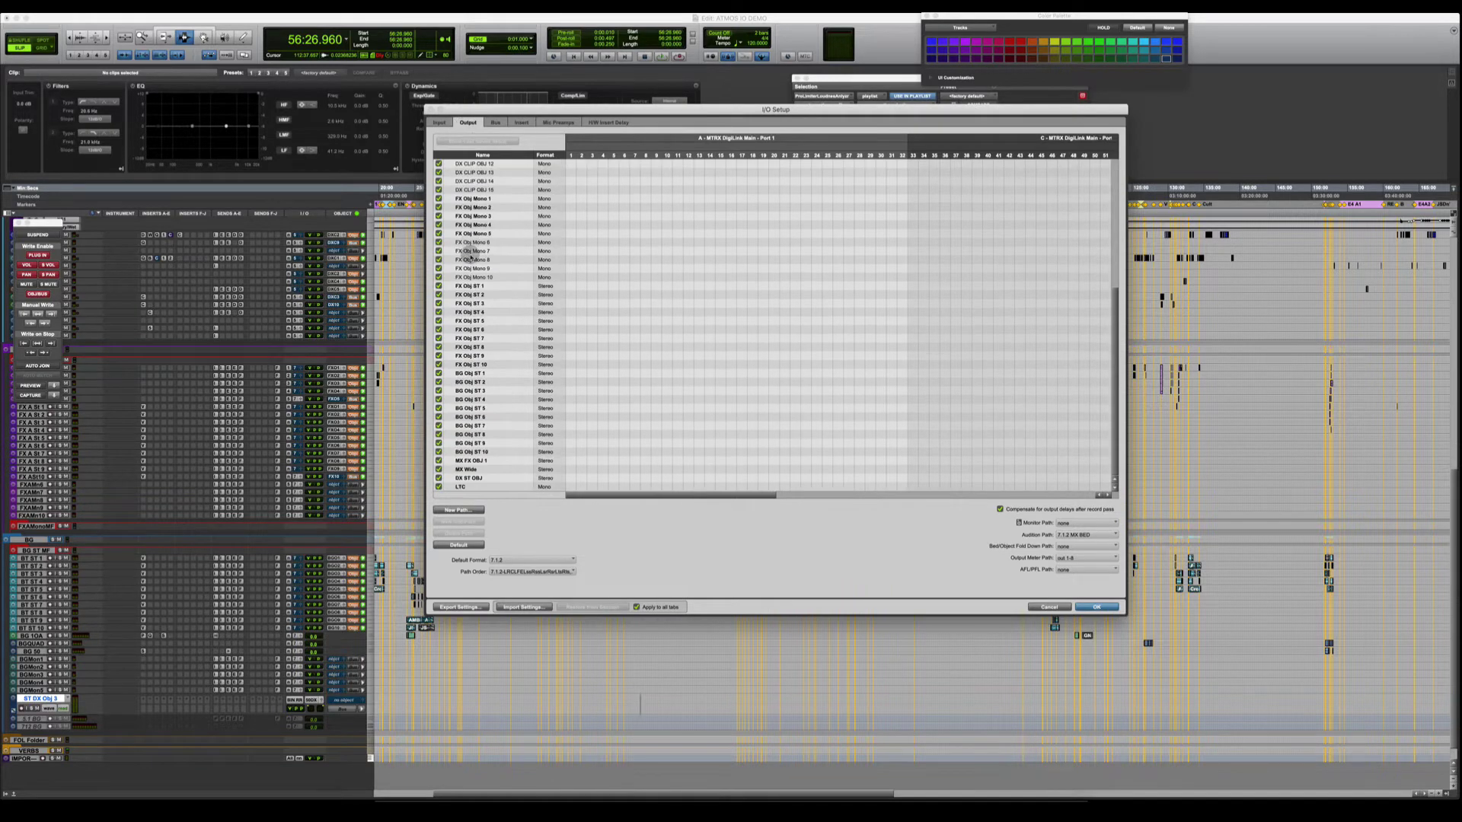
pyautogui.click(457, 510)
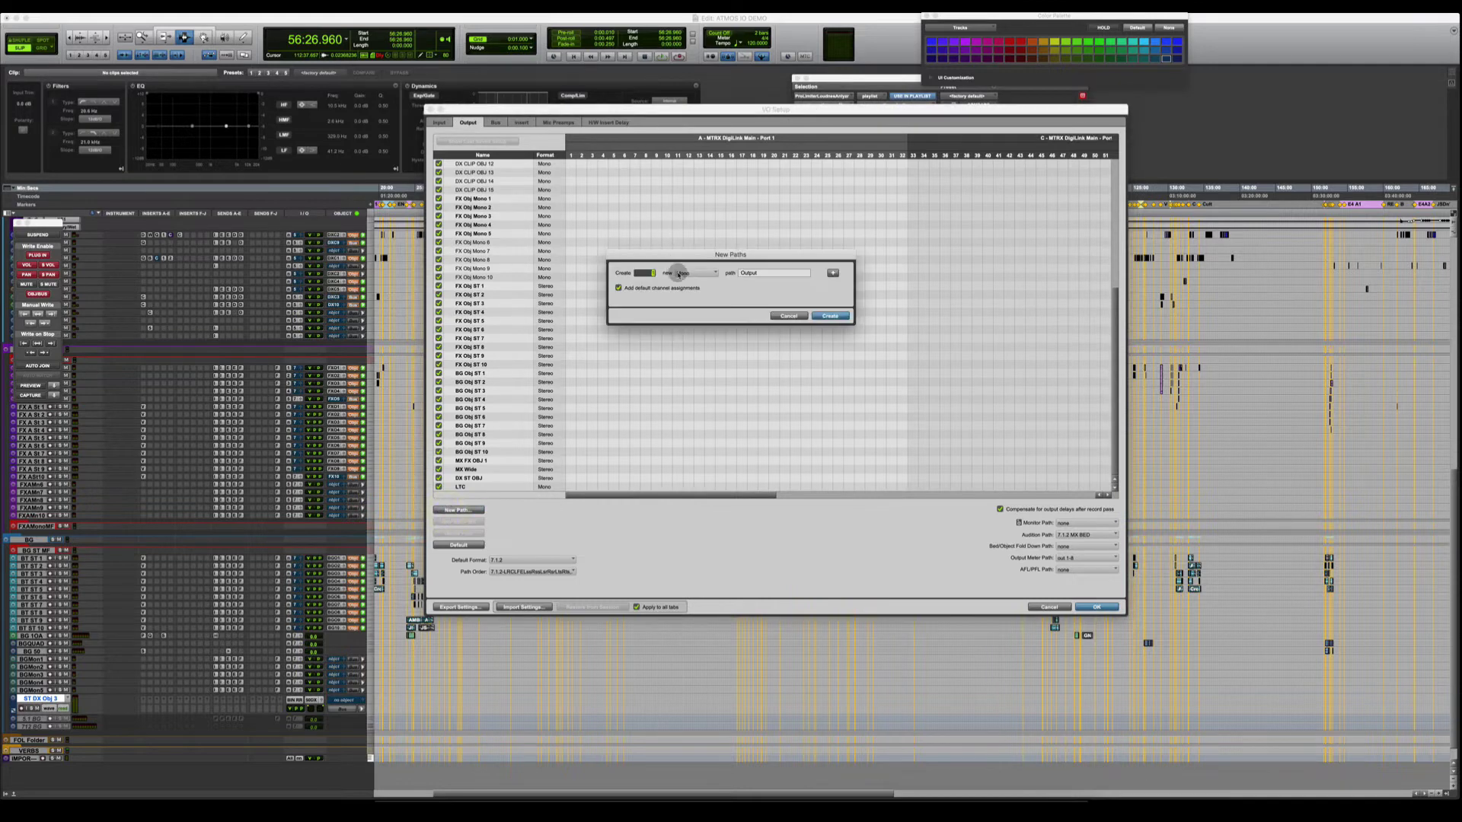
pyautogui.click(679, 273)
pyautogui.click(693, 281)
pyautogui.write('ST DX Obj 3')
pyautogui.press('Return')
# Move ST DX Obj 3 above LTC and assign it an L R pair on the next free channels.
pyautogui.click(464, 487)
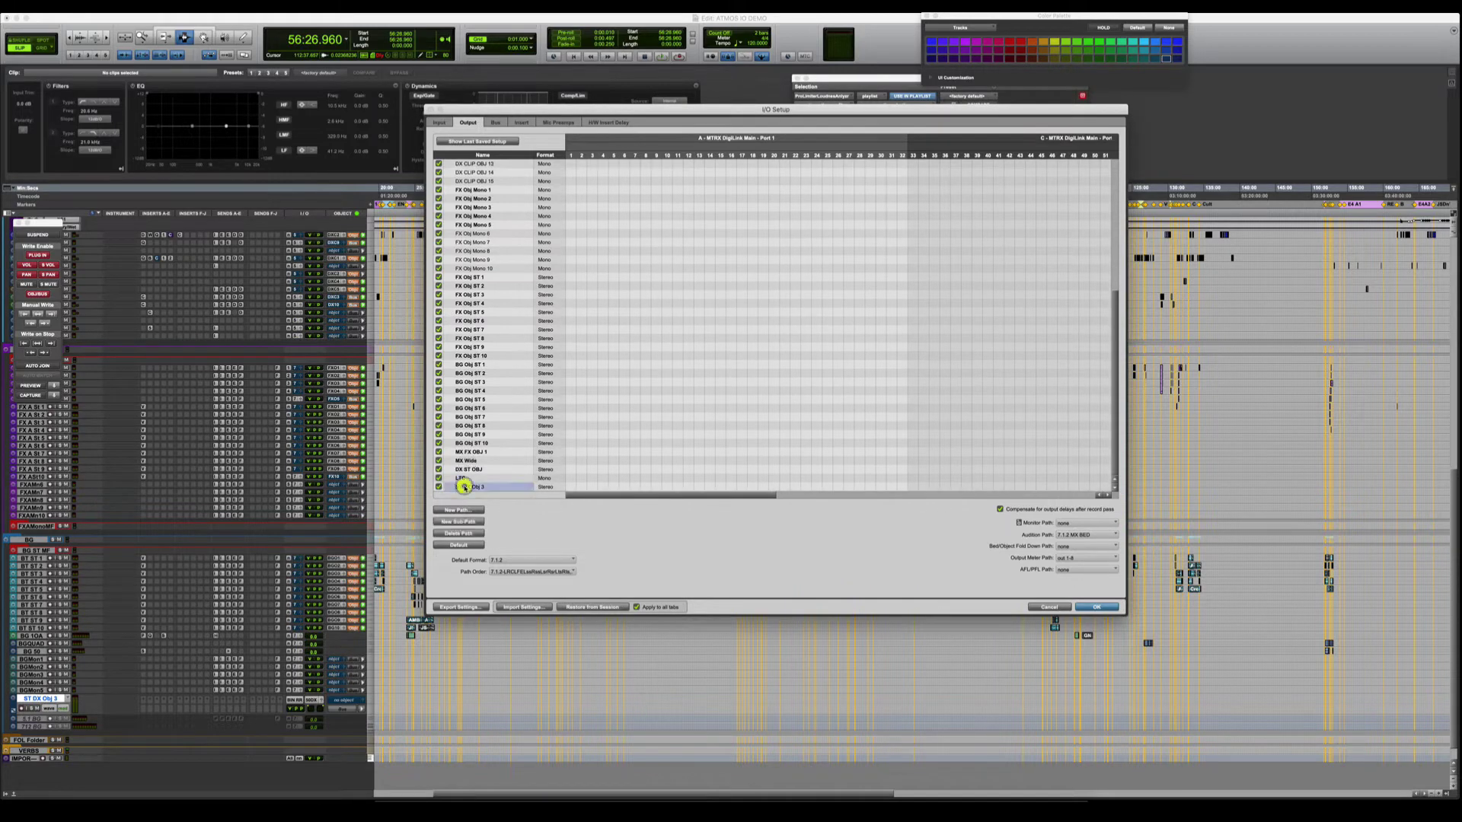
pyautogui.moveTo(464, 487); pyautogui.dragTo(461, 475)
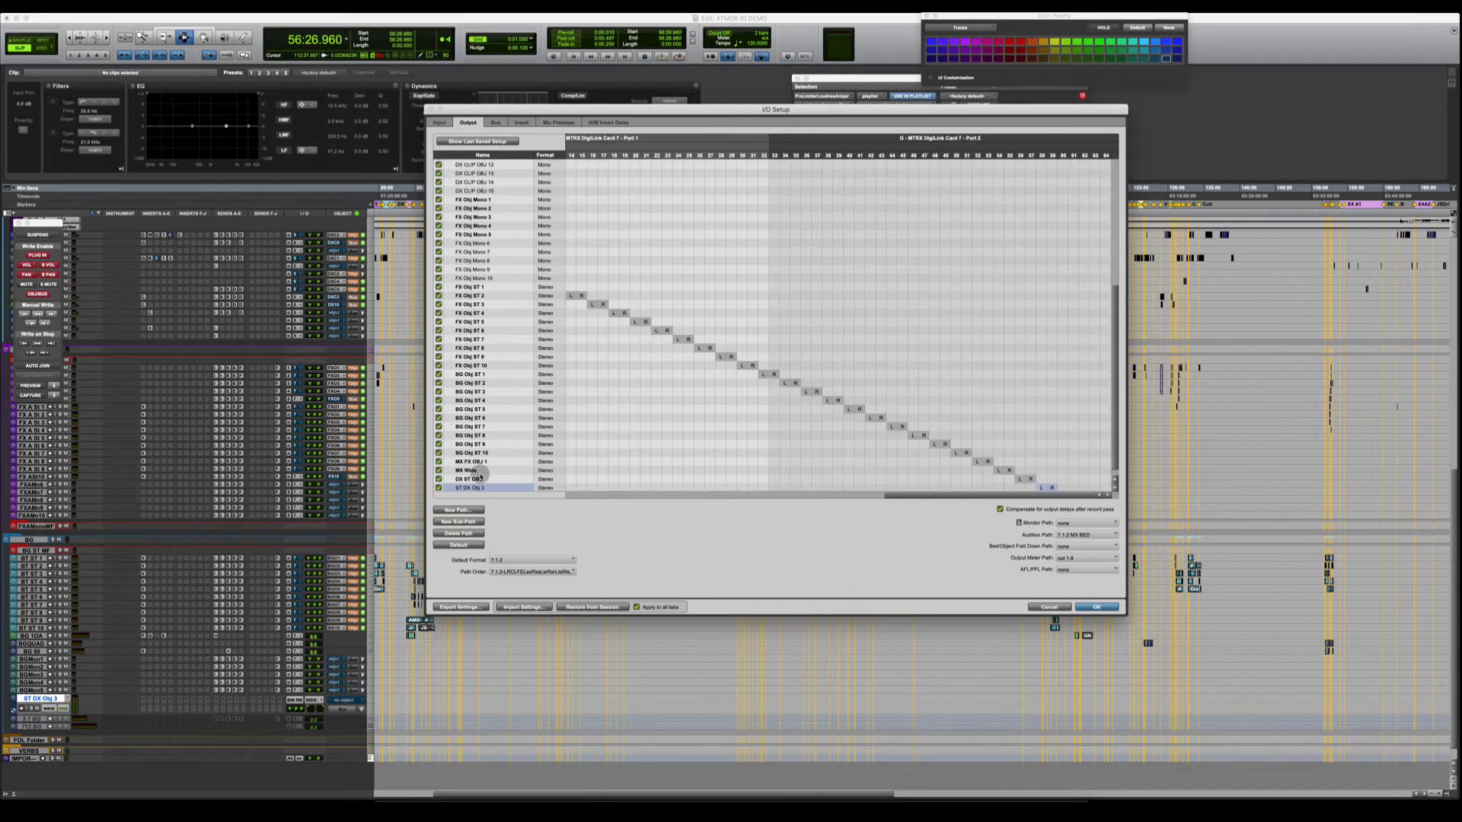
pyautogui.click(1054, 467)
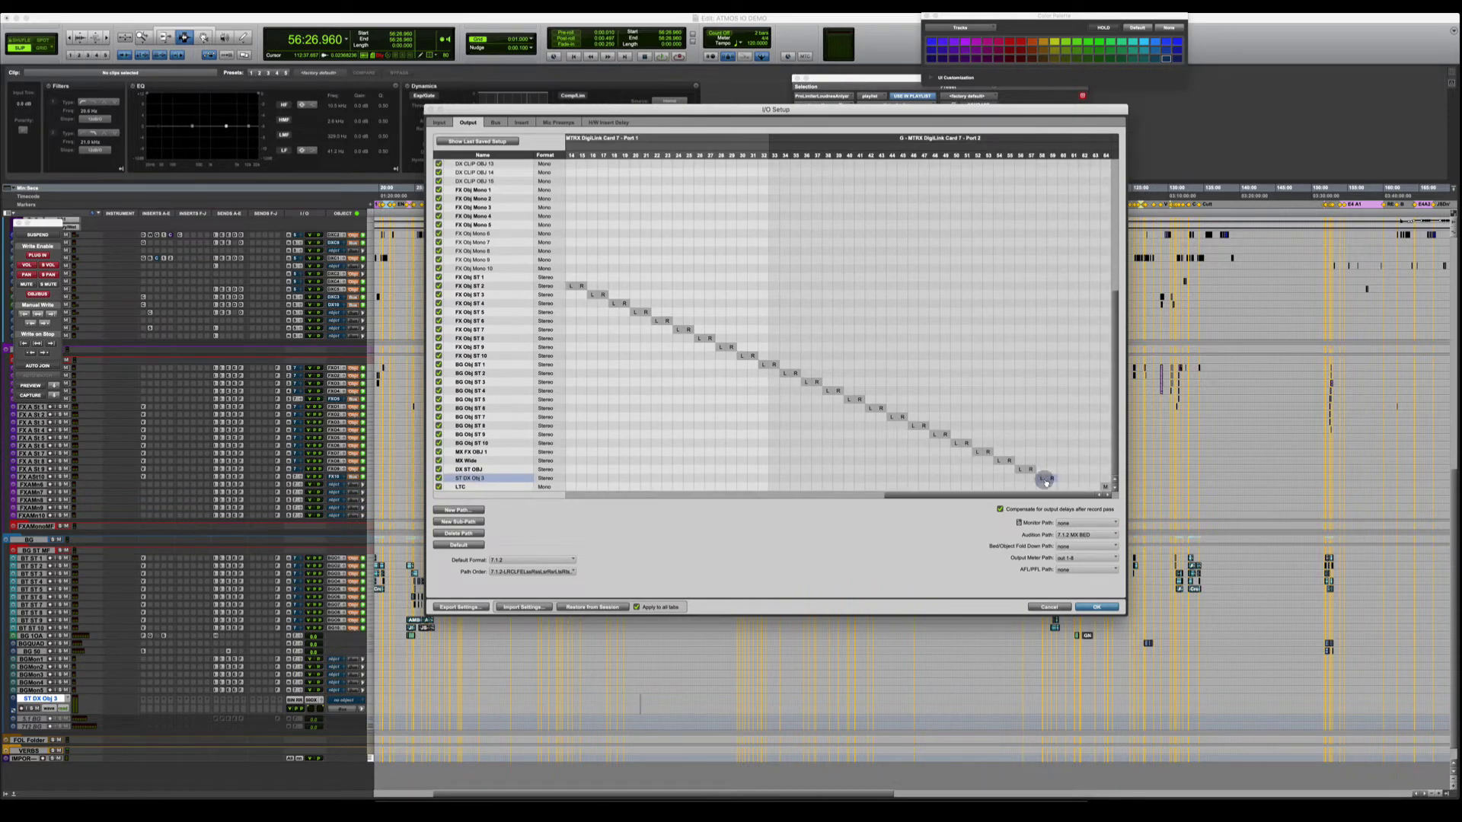
pyautogui.click(1042, 478)
pyautogui.moveTo(1042, 479); pyautogui.dragTo(1094, 481)
# On the Bus page, select the ST DX Obj 3 bus and move it higher in the list.
pyautogui.click(495, 122)
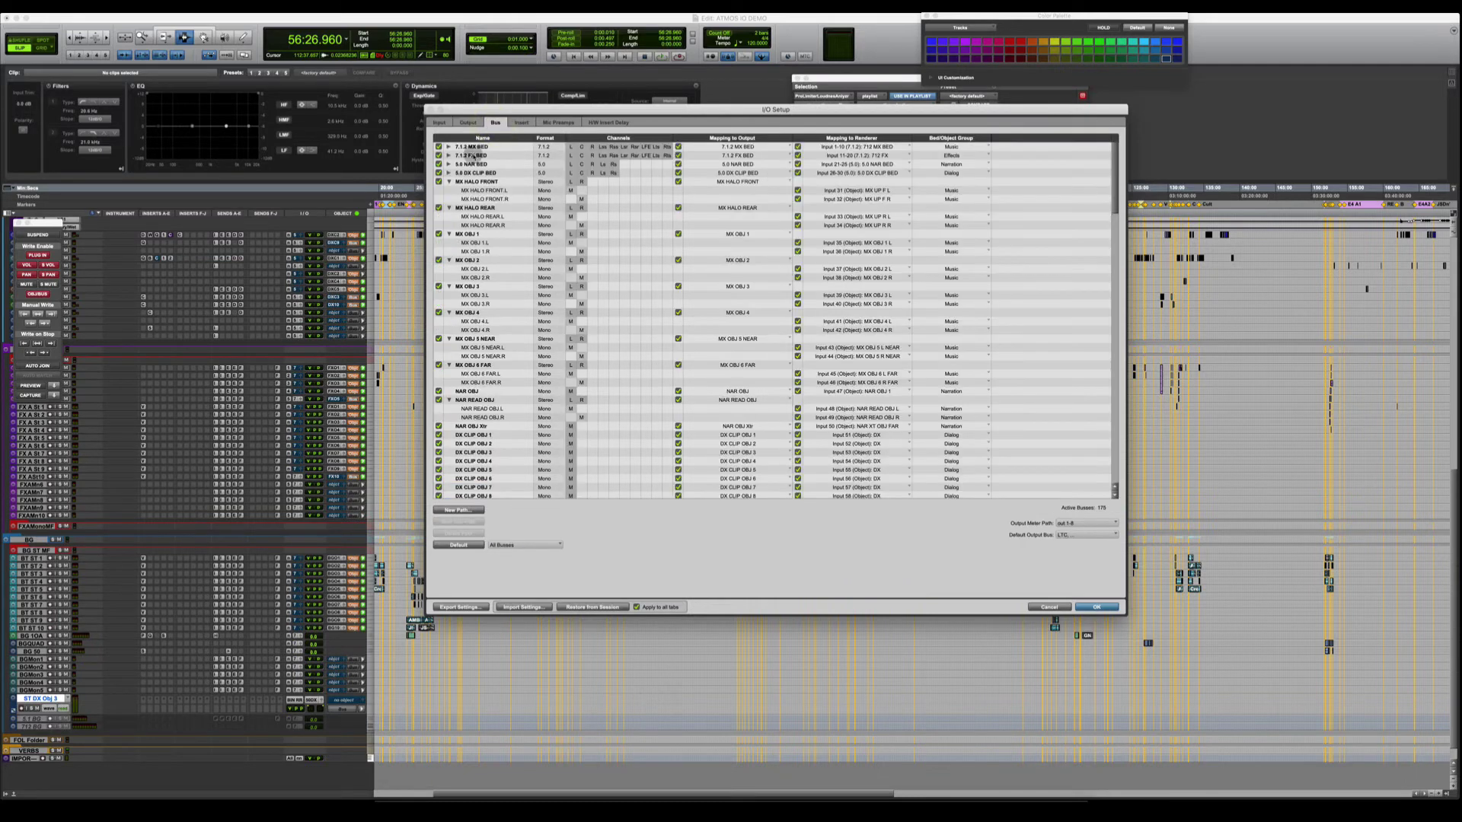
pyautogui.scroll(-15, 480, 304)
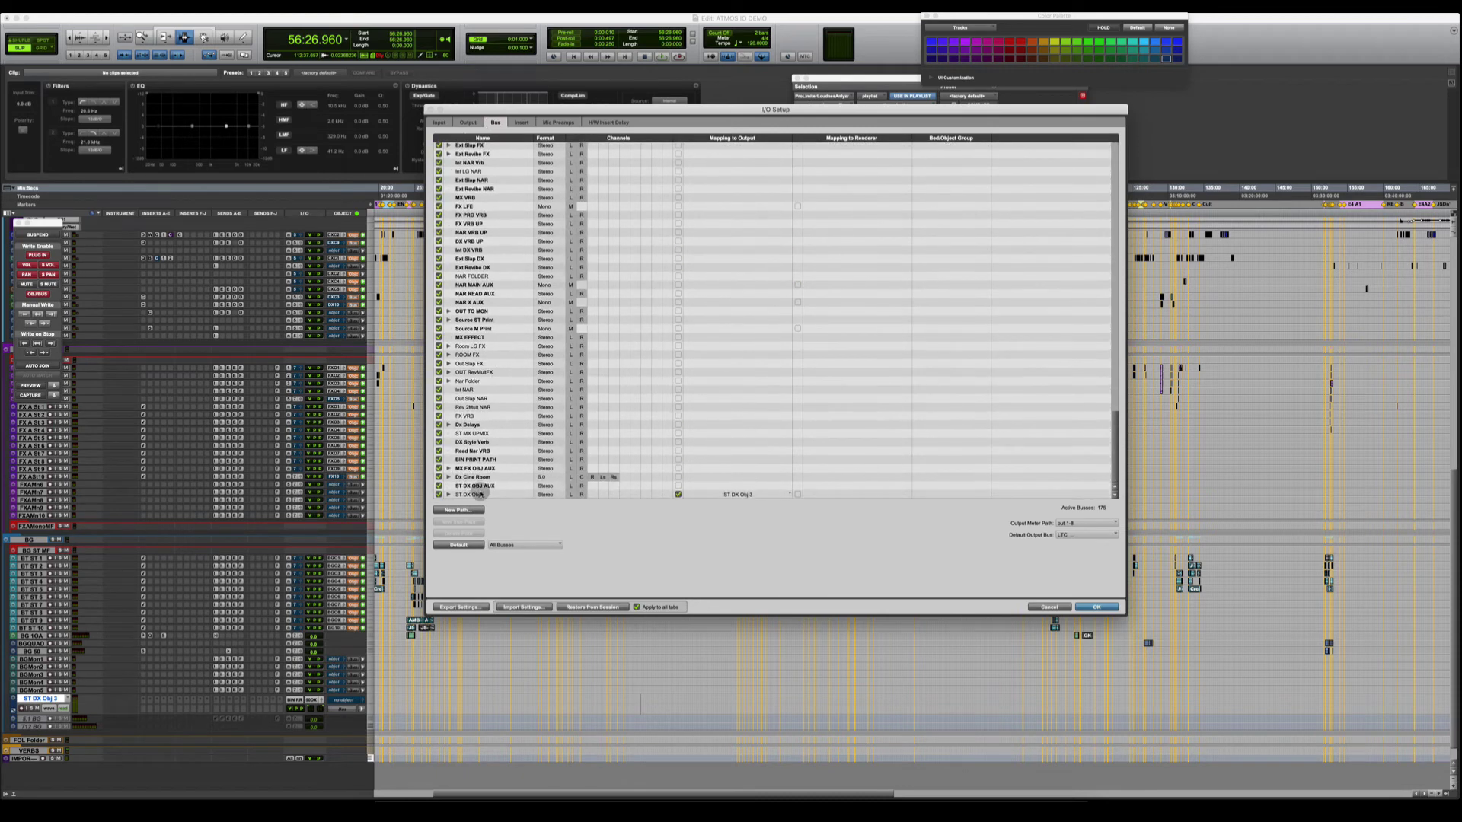
pyautogui.click(481, 494)
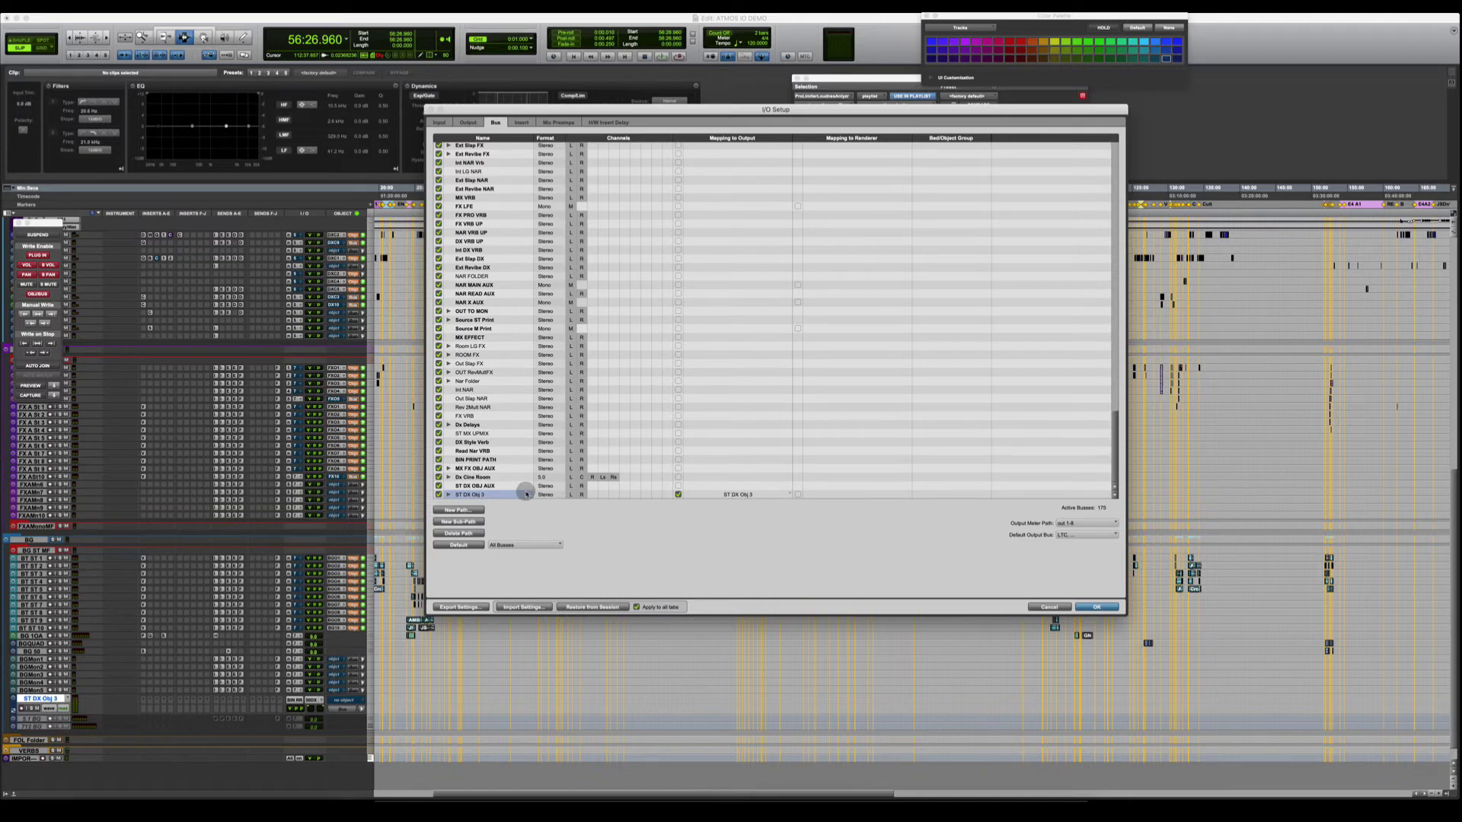
pyautogui.moveTo(487, 493); pyautogui.dragTo(489, 342)
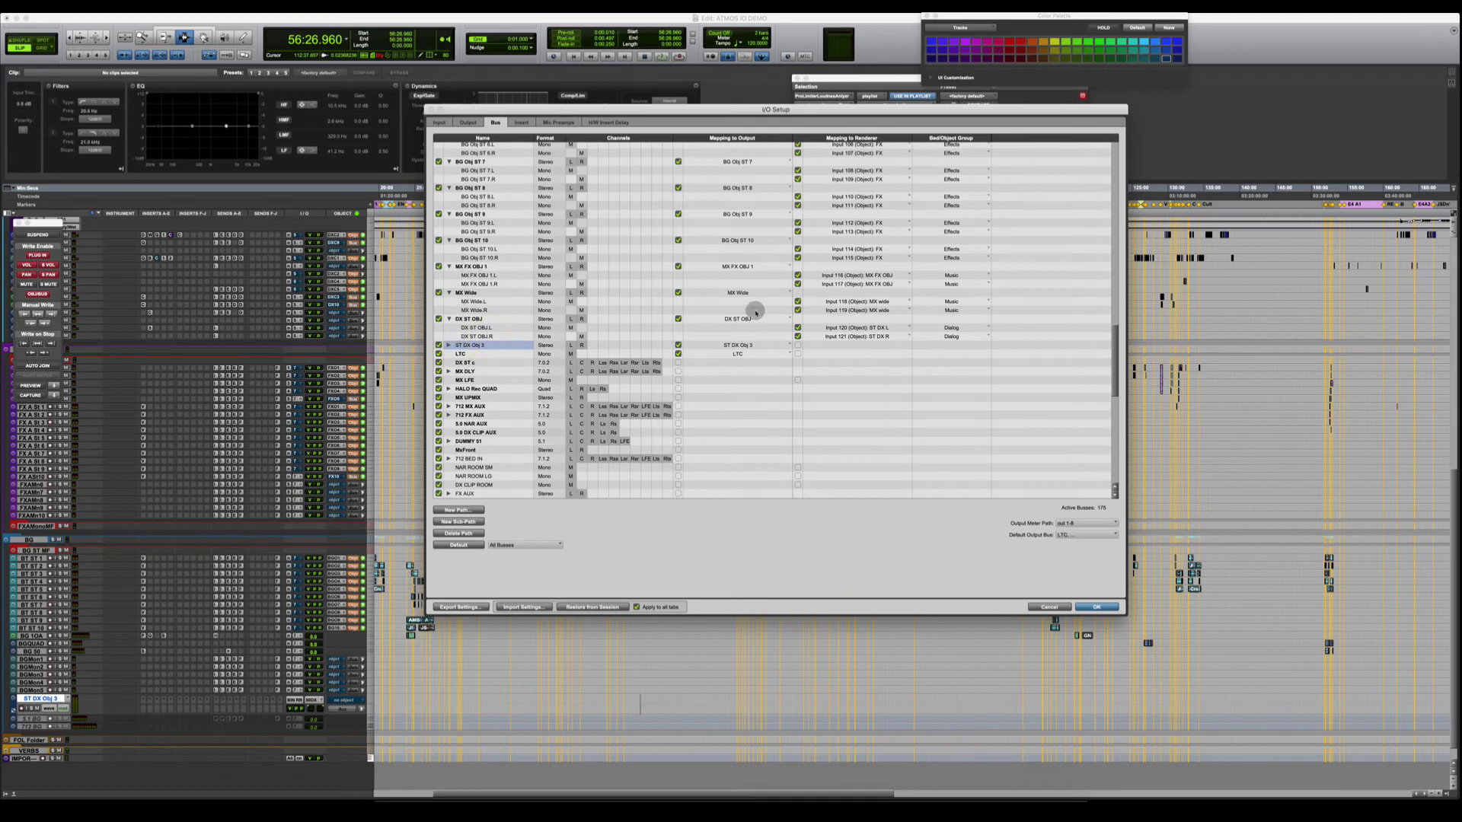
# Expand ST DX Obj 3 and mark its L and R as renderer objects.
pyautogui.scroll(10, 746, 257)
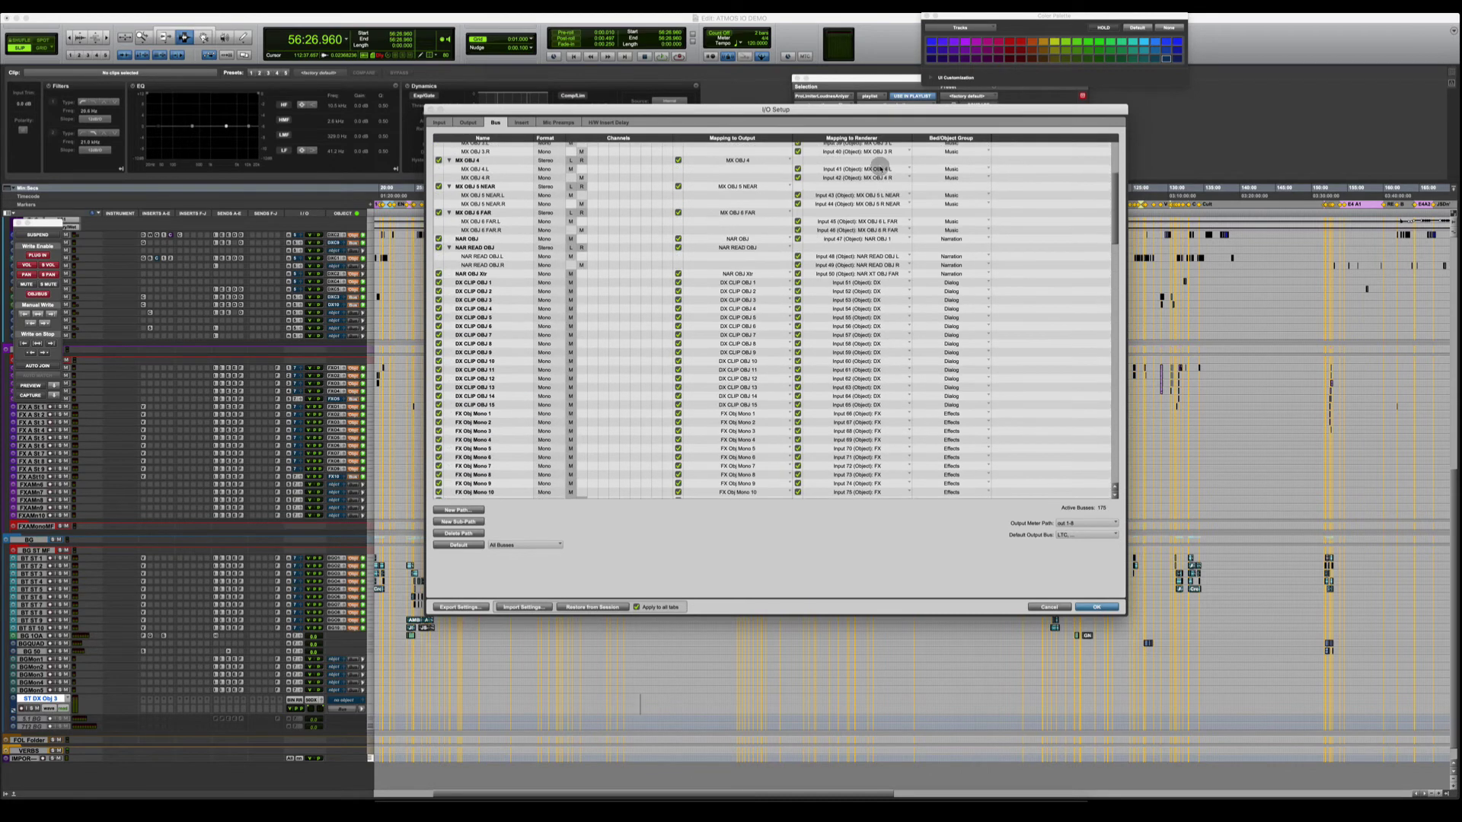
pyautogui.scroll(5, 860, 152)
pyautogui.scroll(-10, 861, 152)
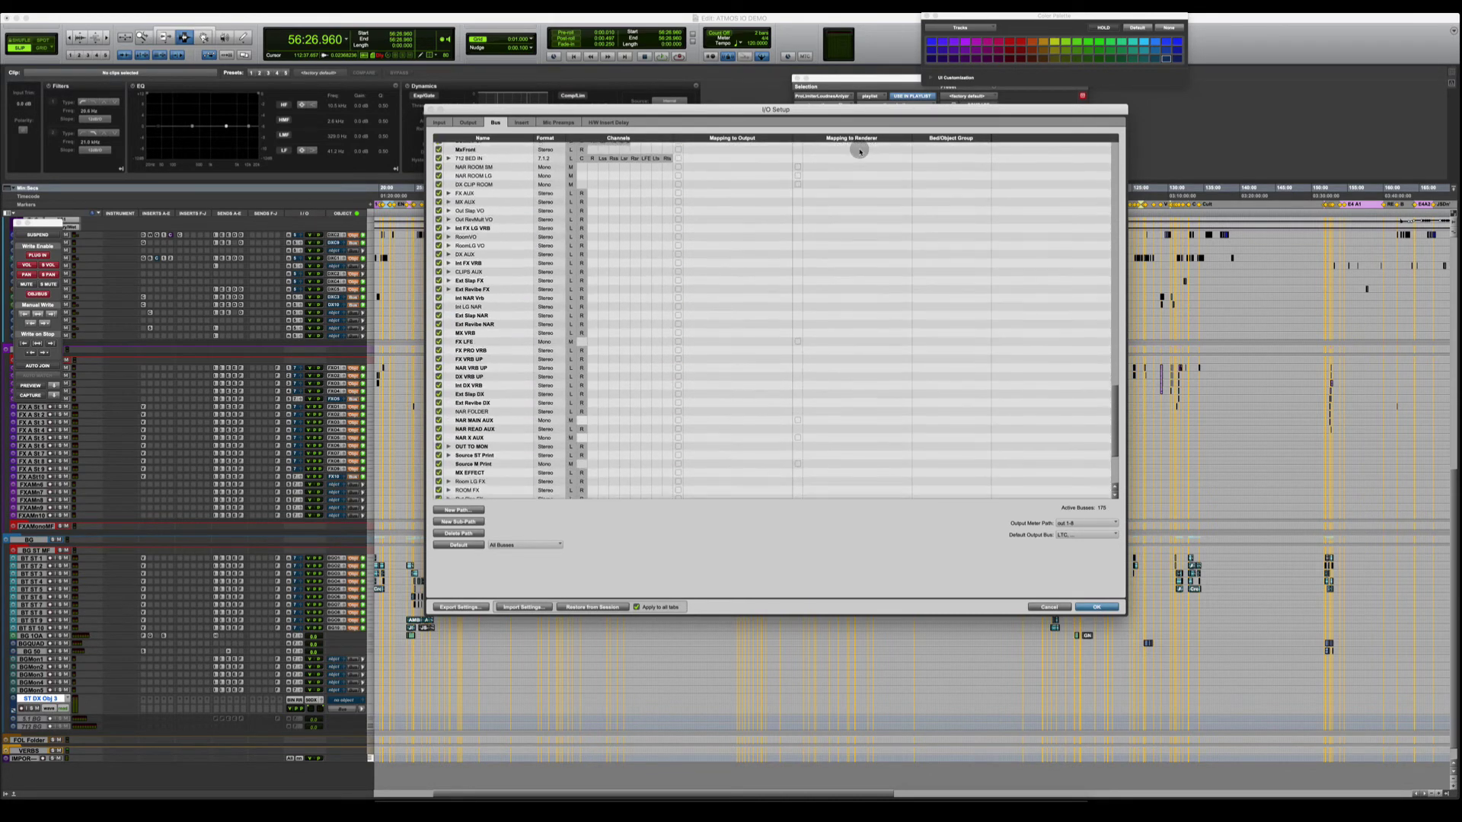
pyautogui.scroll(2, 496, 182)
pyautogui.scroll(2, 496, 182)
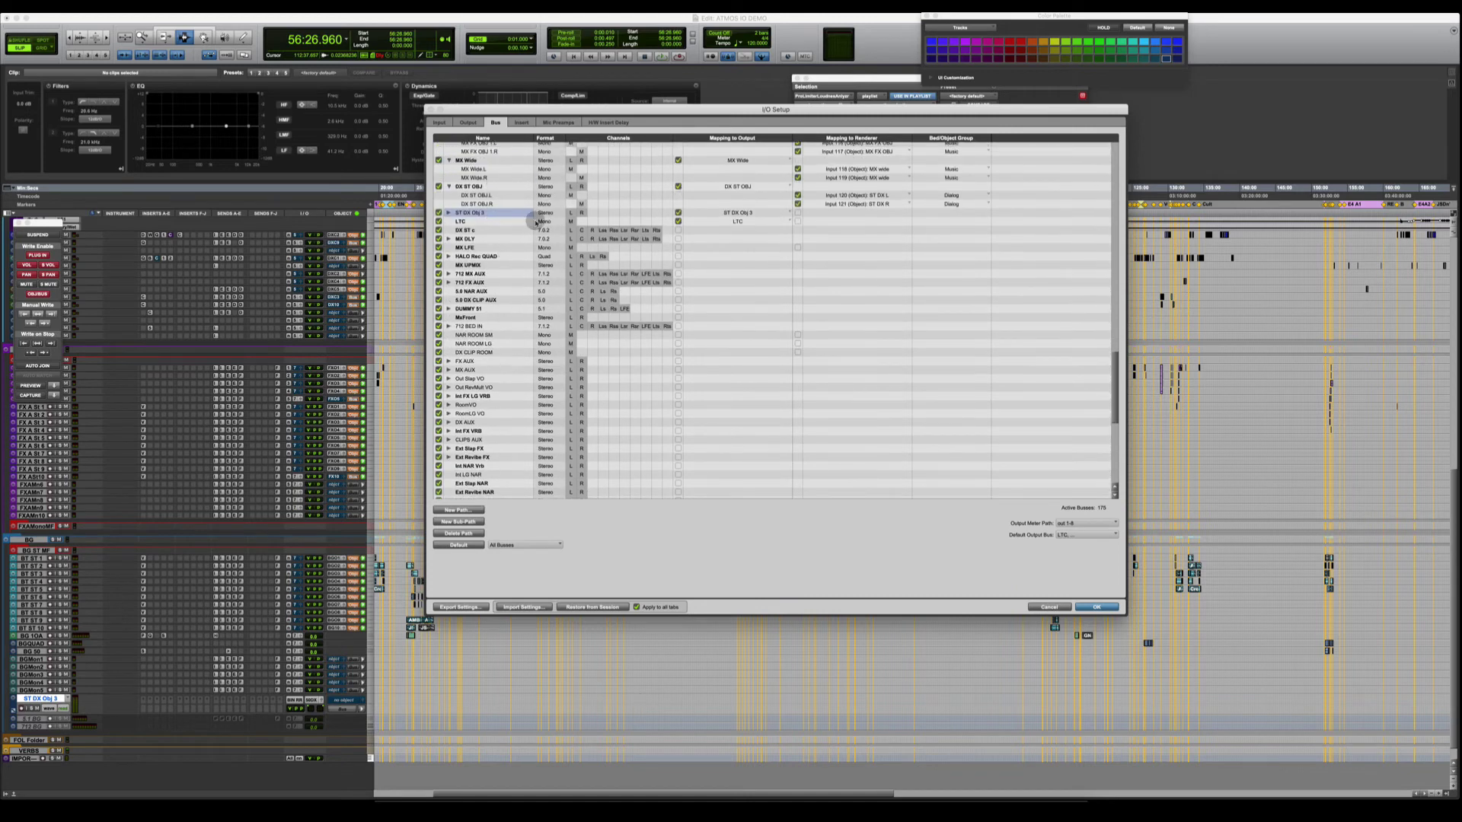
pyautogui.click(448, 213)
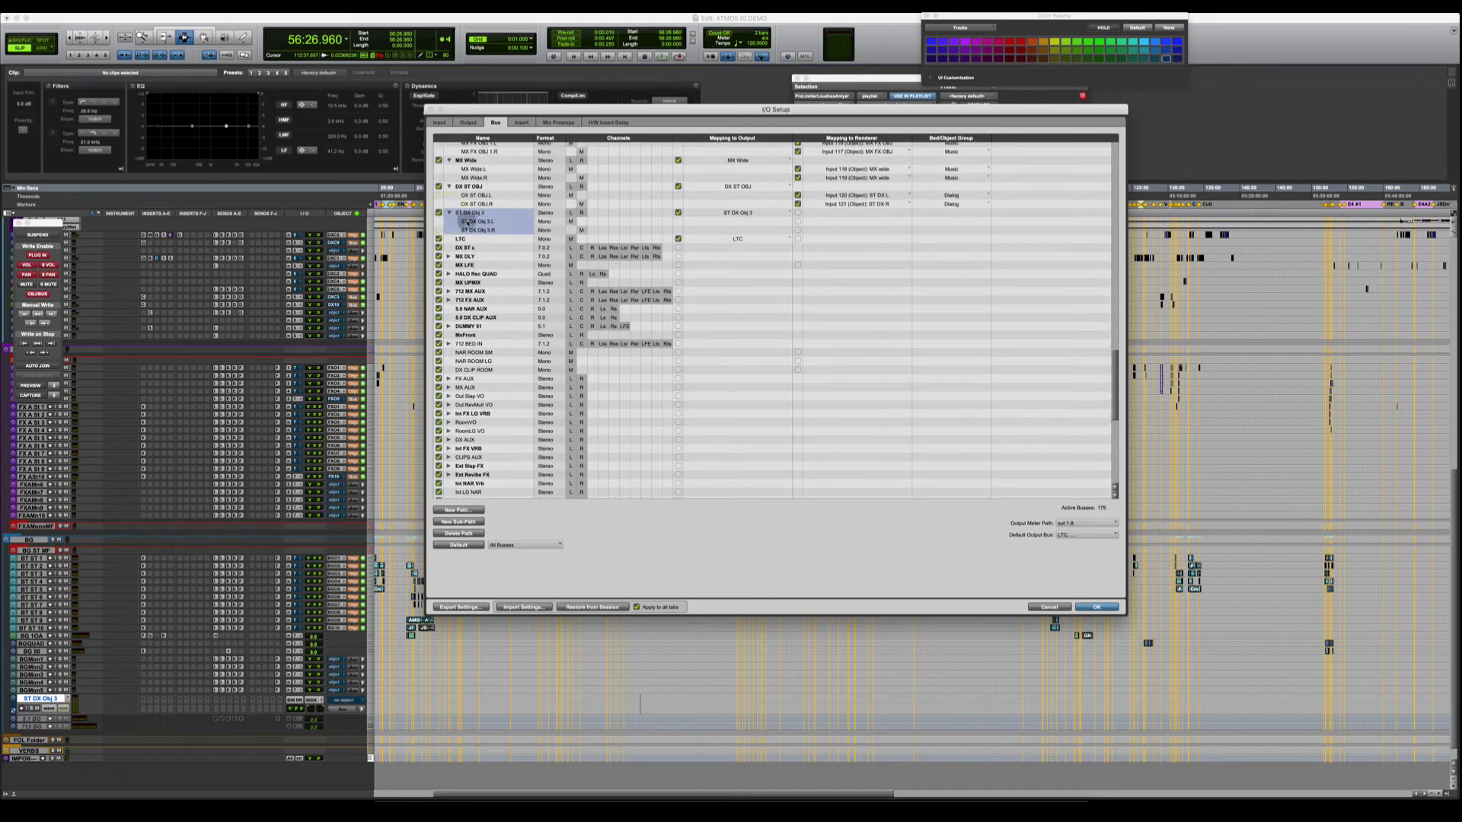
pyautogui.click(798, 220)
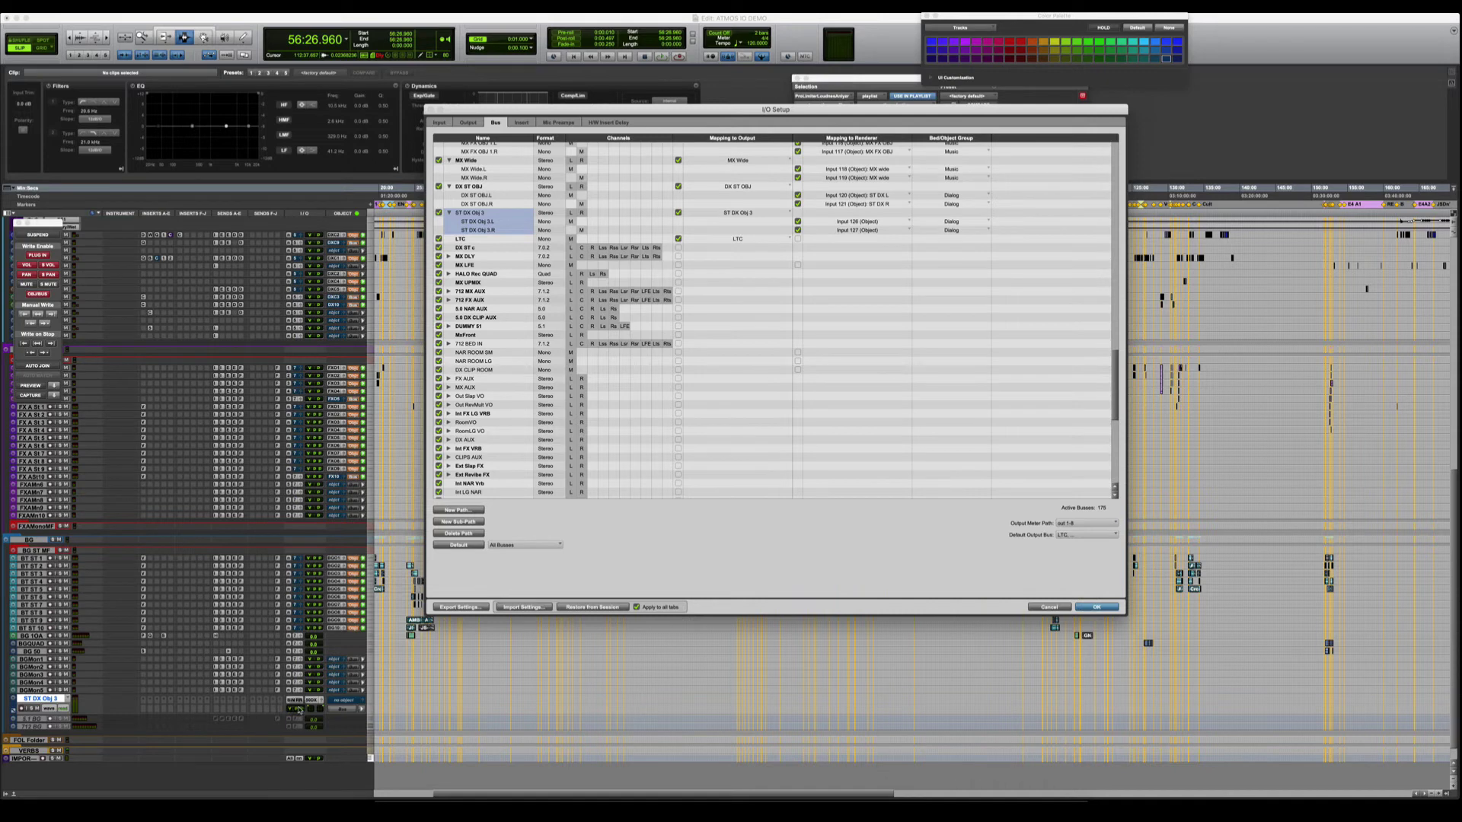
# Close I/O Setup, route the track's output to ST DX Obj 3, and set it to Object.
pyautogui.press('Return')
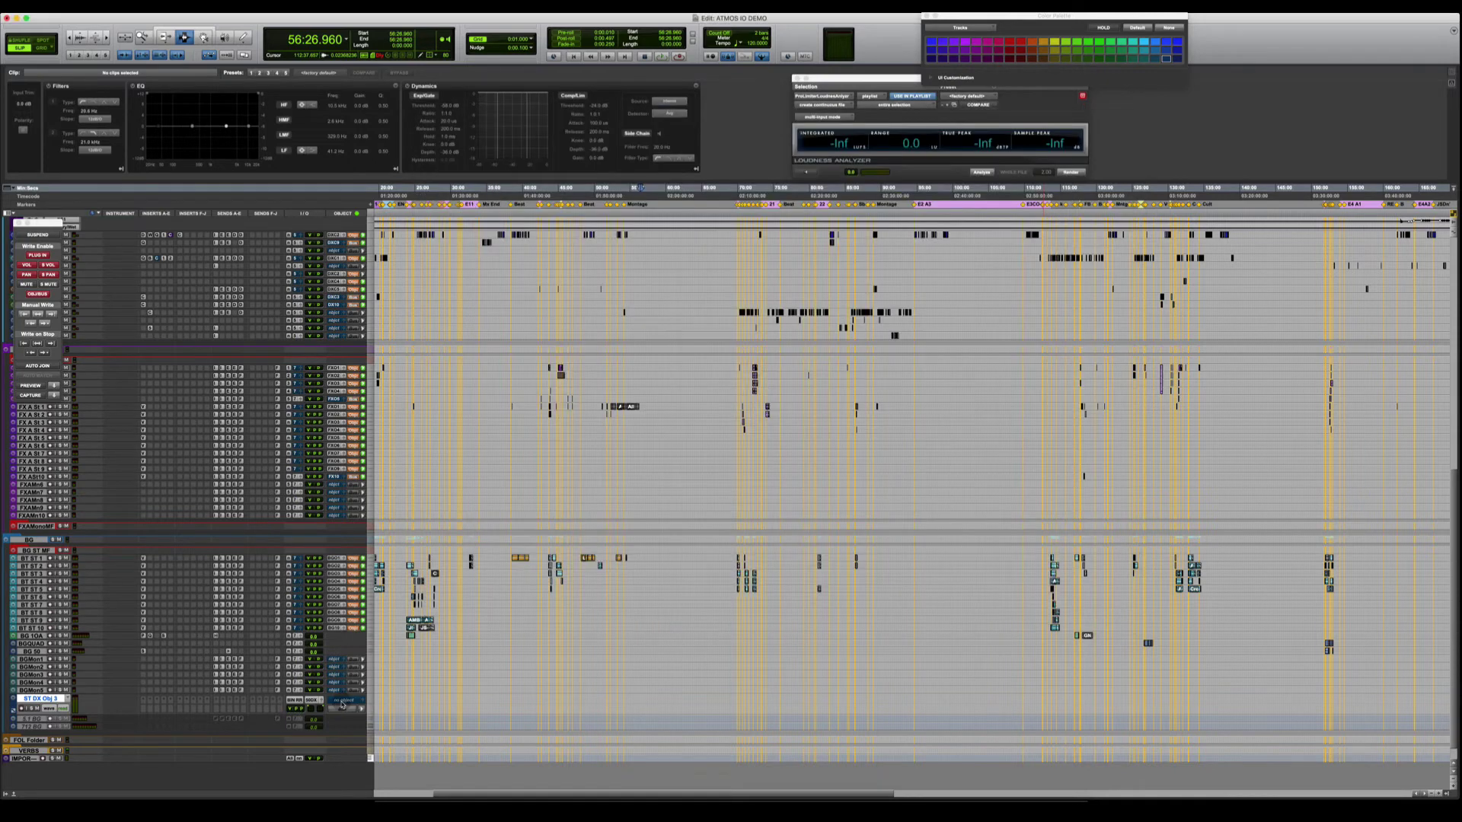
pyautogui.click(341, 704)
pyautogui.moveTo(360, 719)
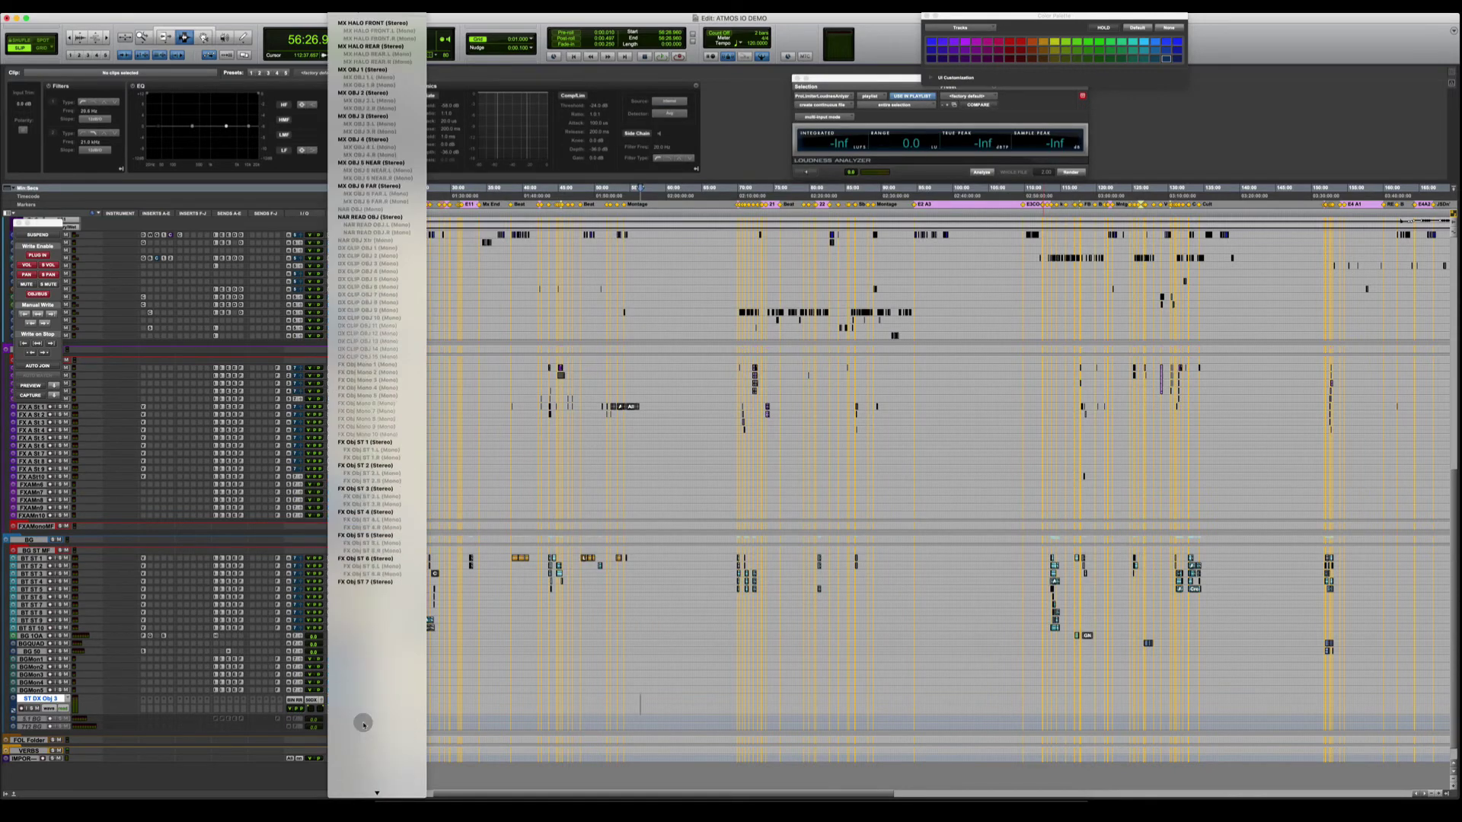
pyautogui.click(358, 777)
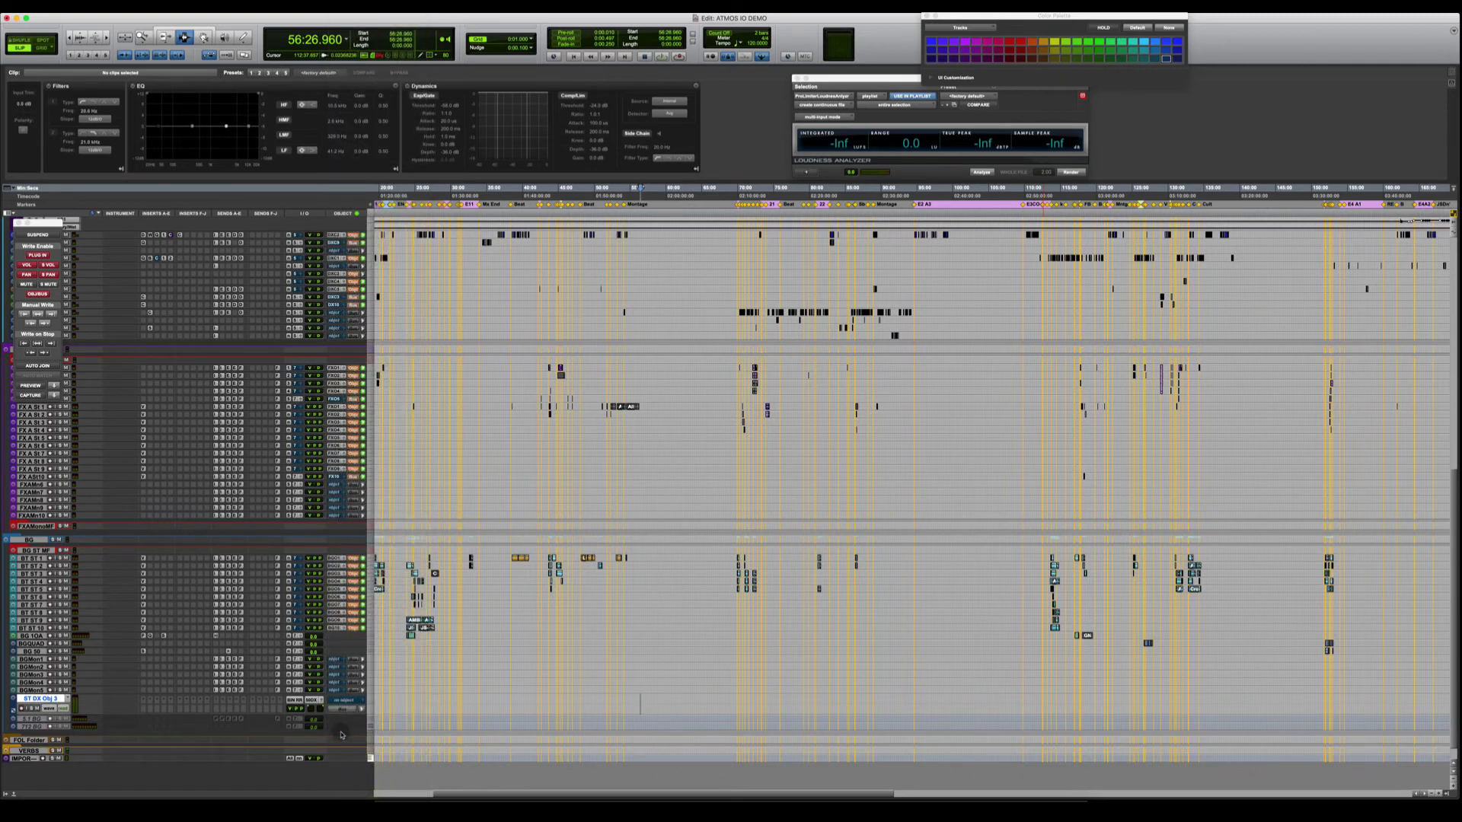
pyautogui.click(340, 710)
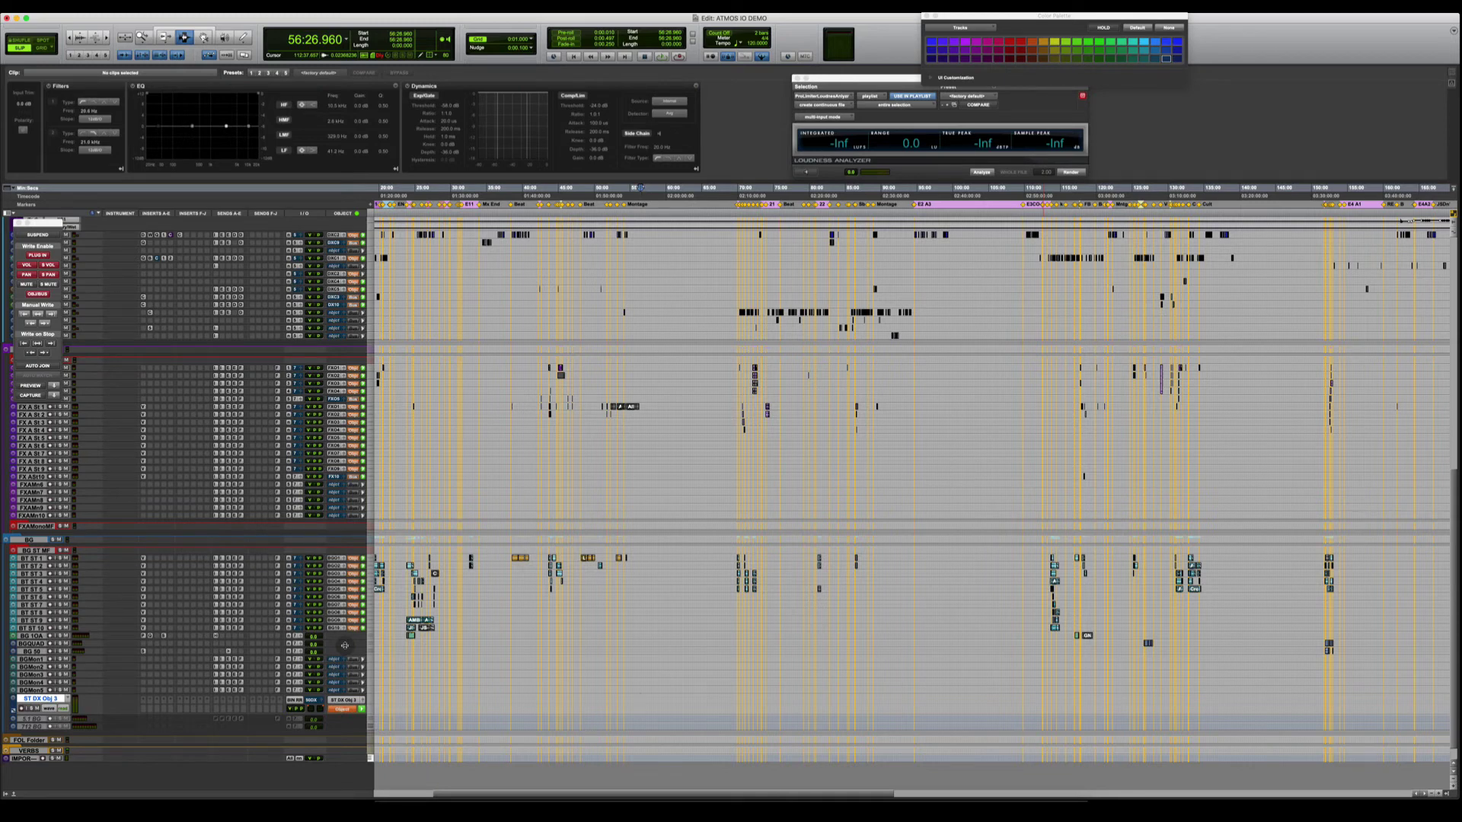
pyautogui.press('super+shift+n')
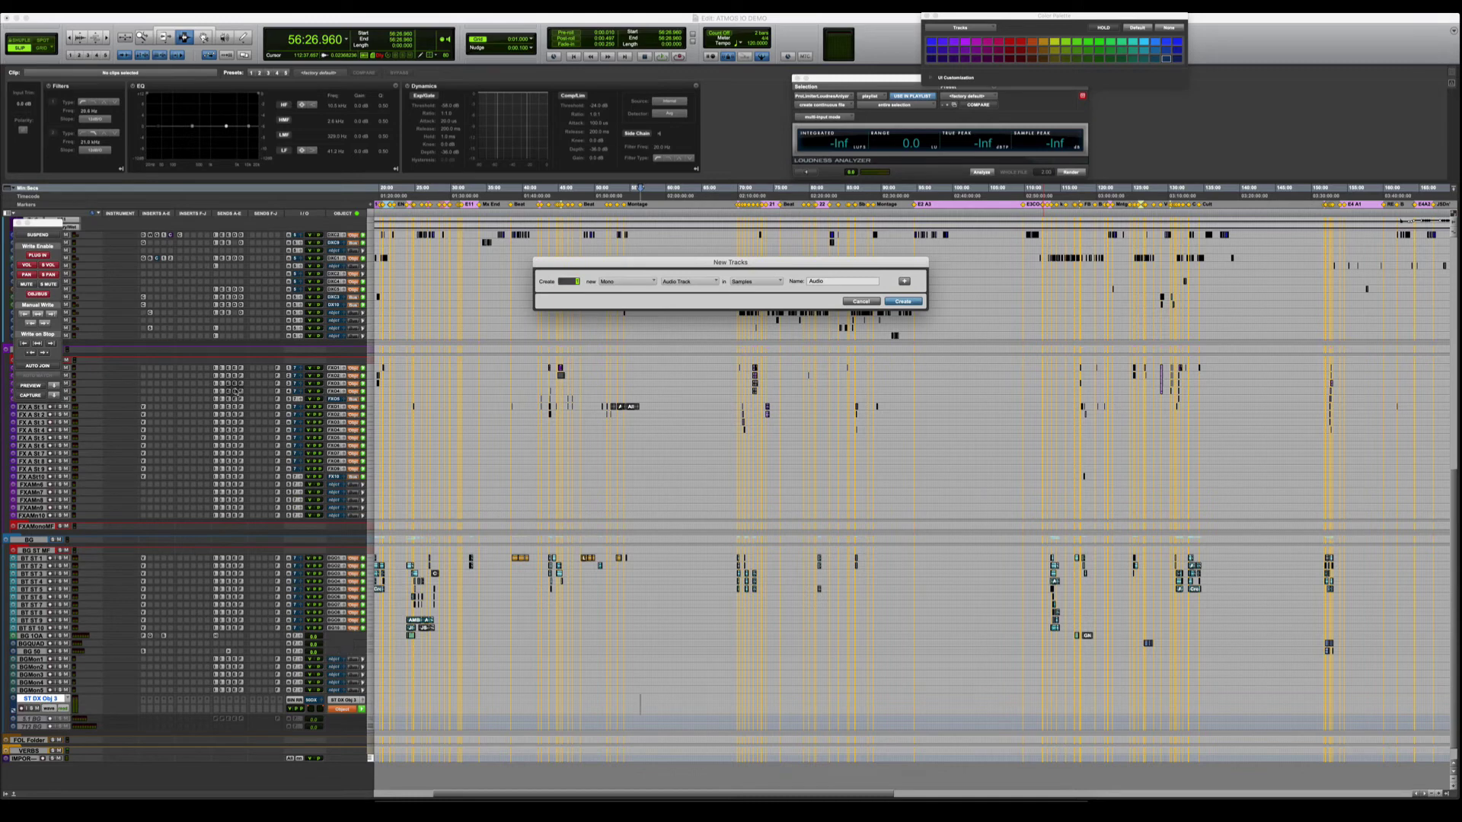
pyautogui.click(605, 282)
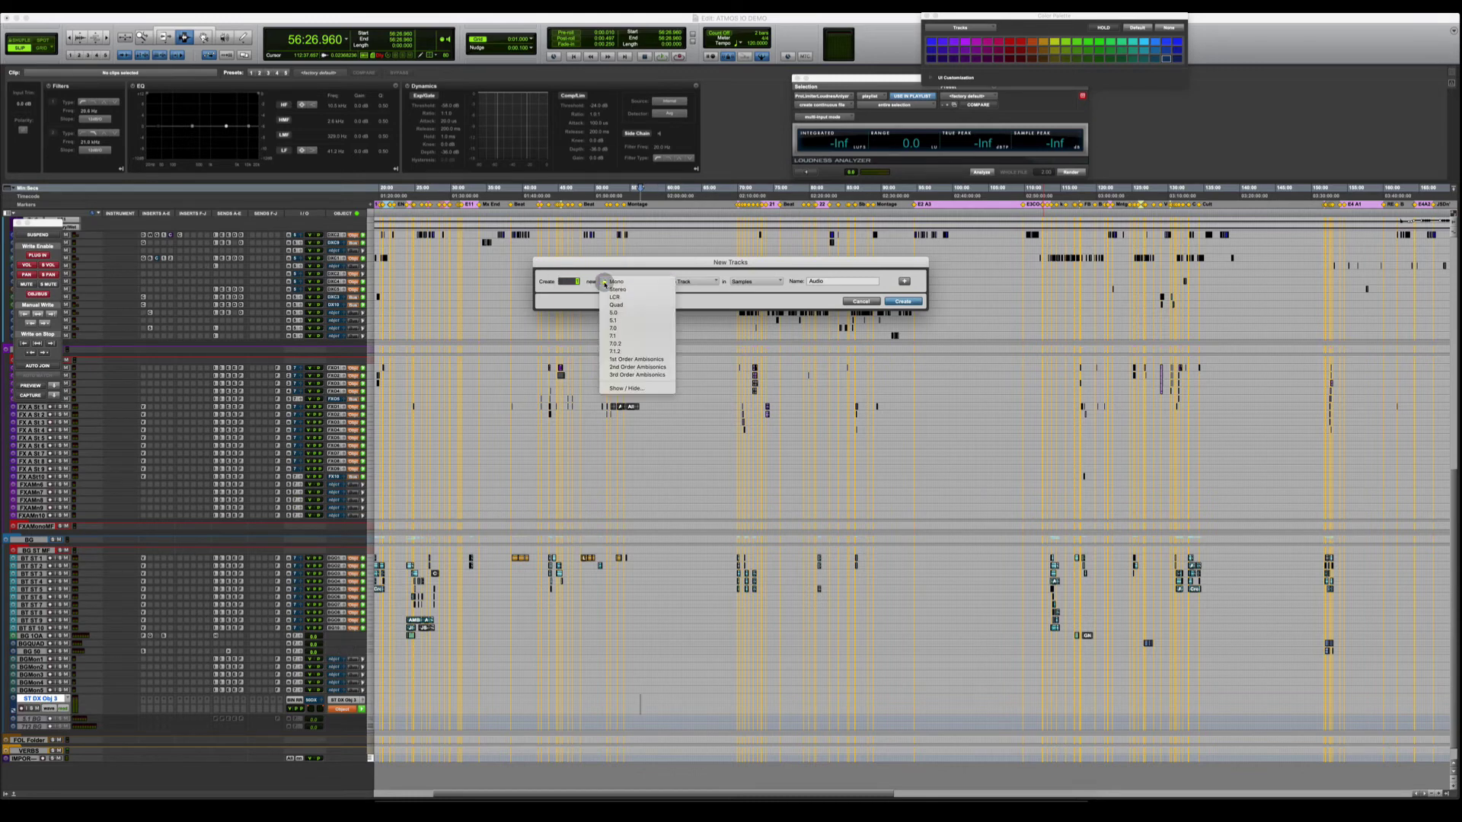
pyautogui.click(605, 282)
pyautogui.click(693, 281)
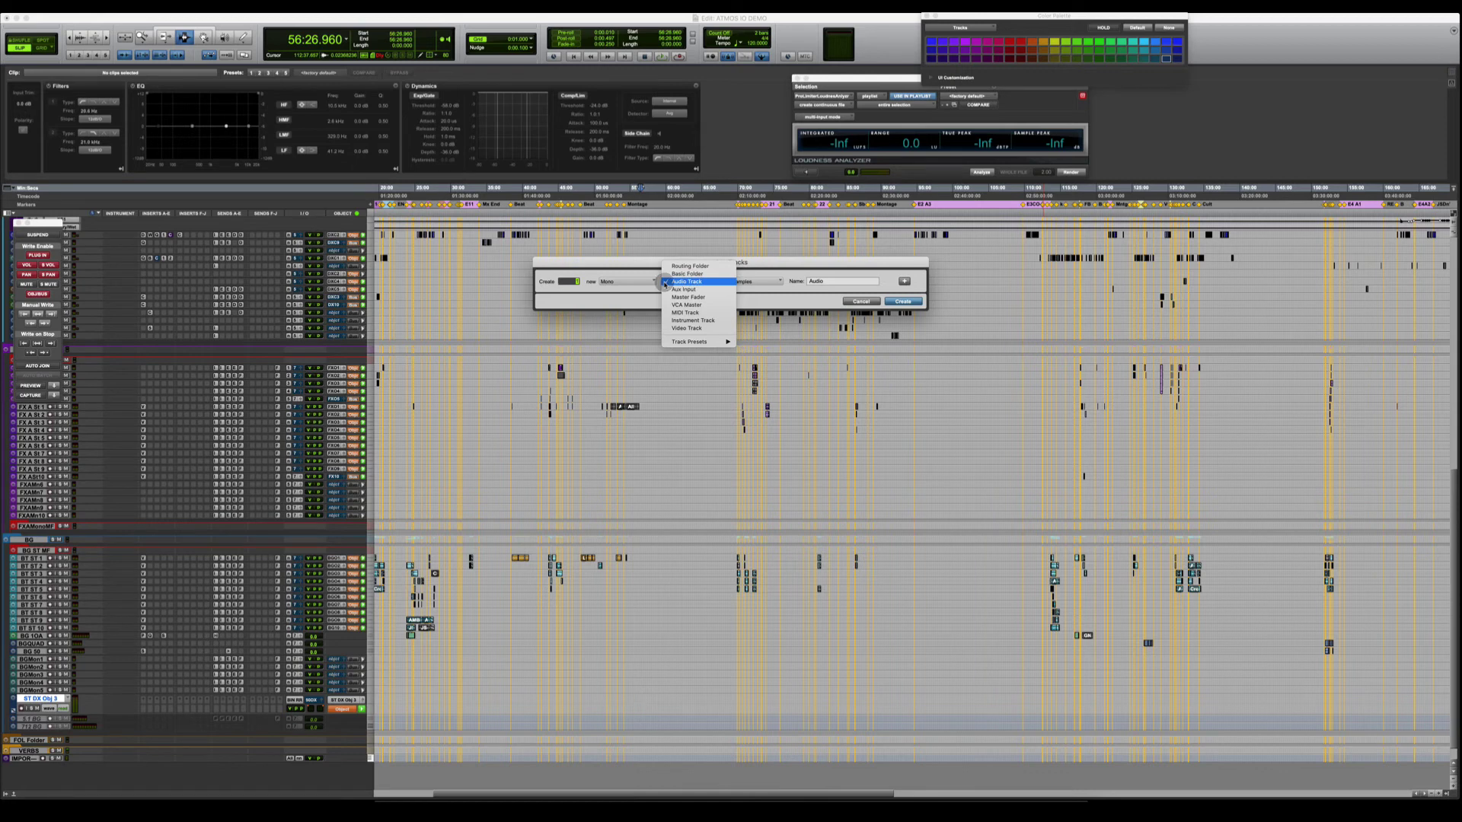
pyautogui.click(664, 283)
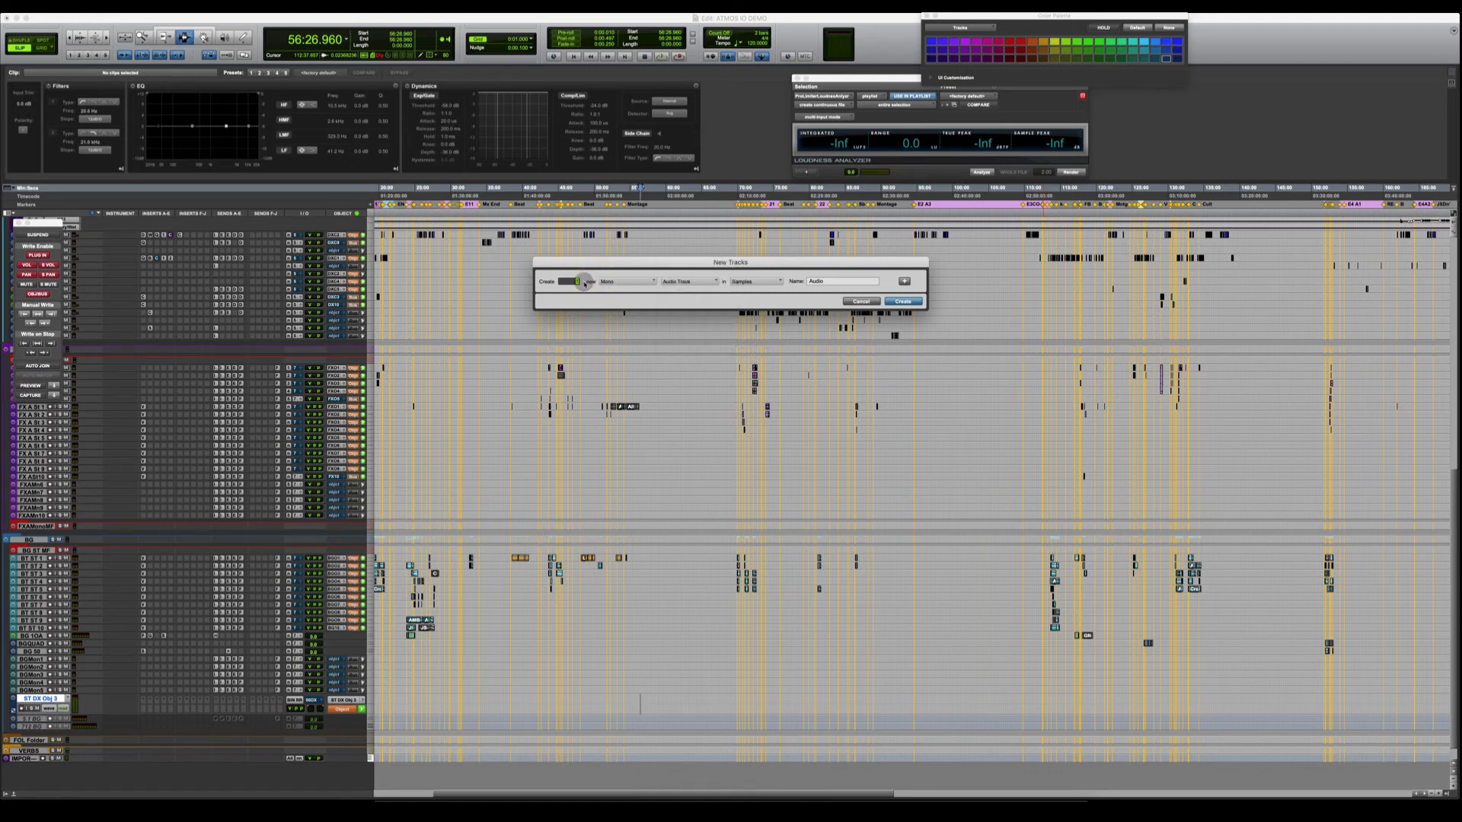
pyautogui.click(675, 282)
pyautogui.click(662, 283)
pyautogui.click(745, 282)
pyautogui.click(744, 279)
pyautogui.click(851, 302)
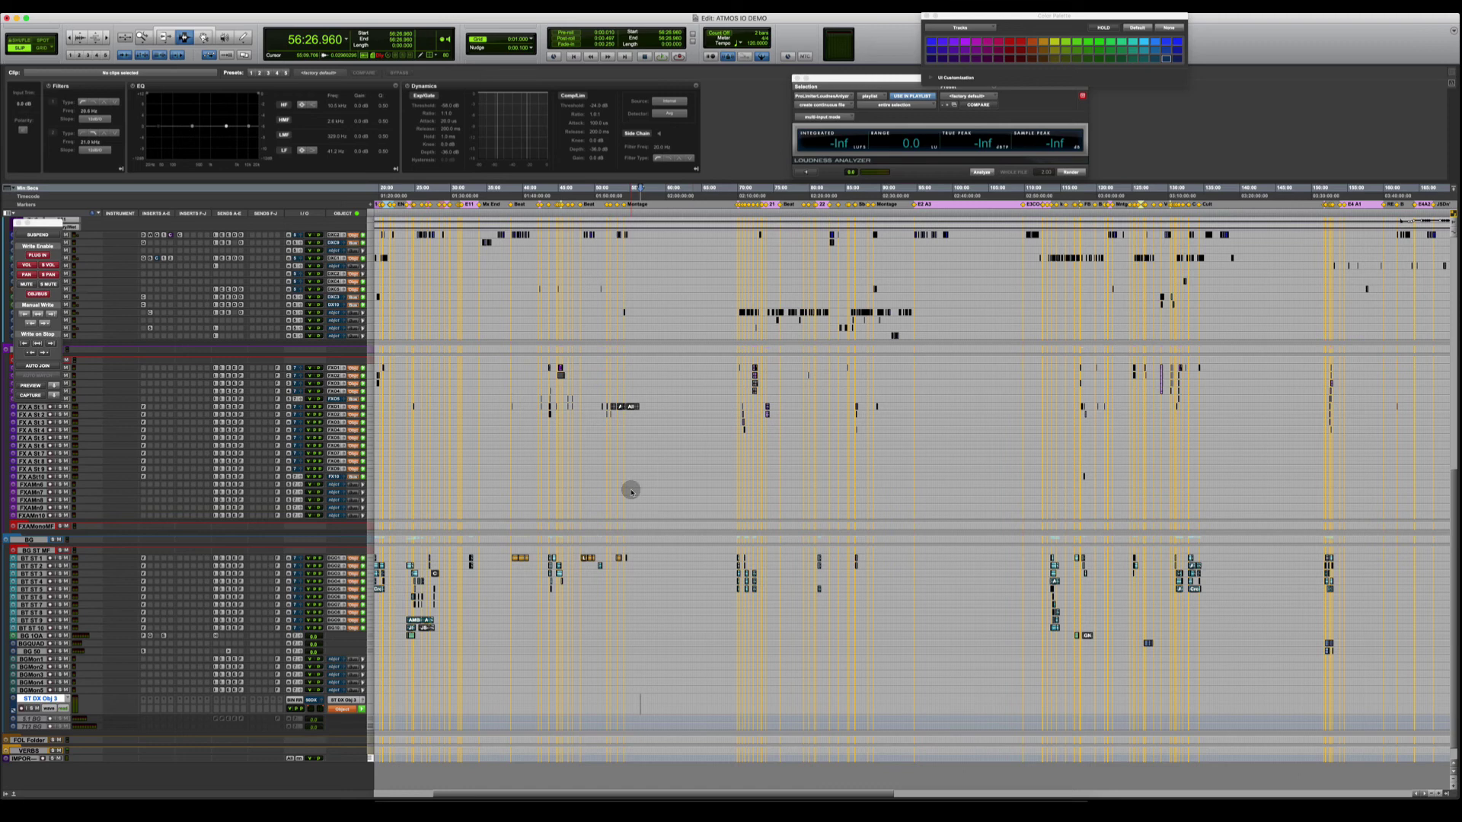
pyautogui.press('super+i')
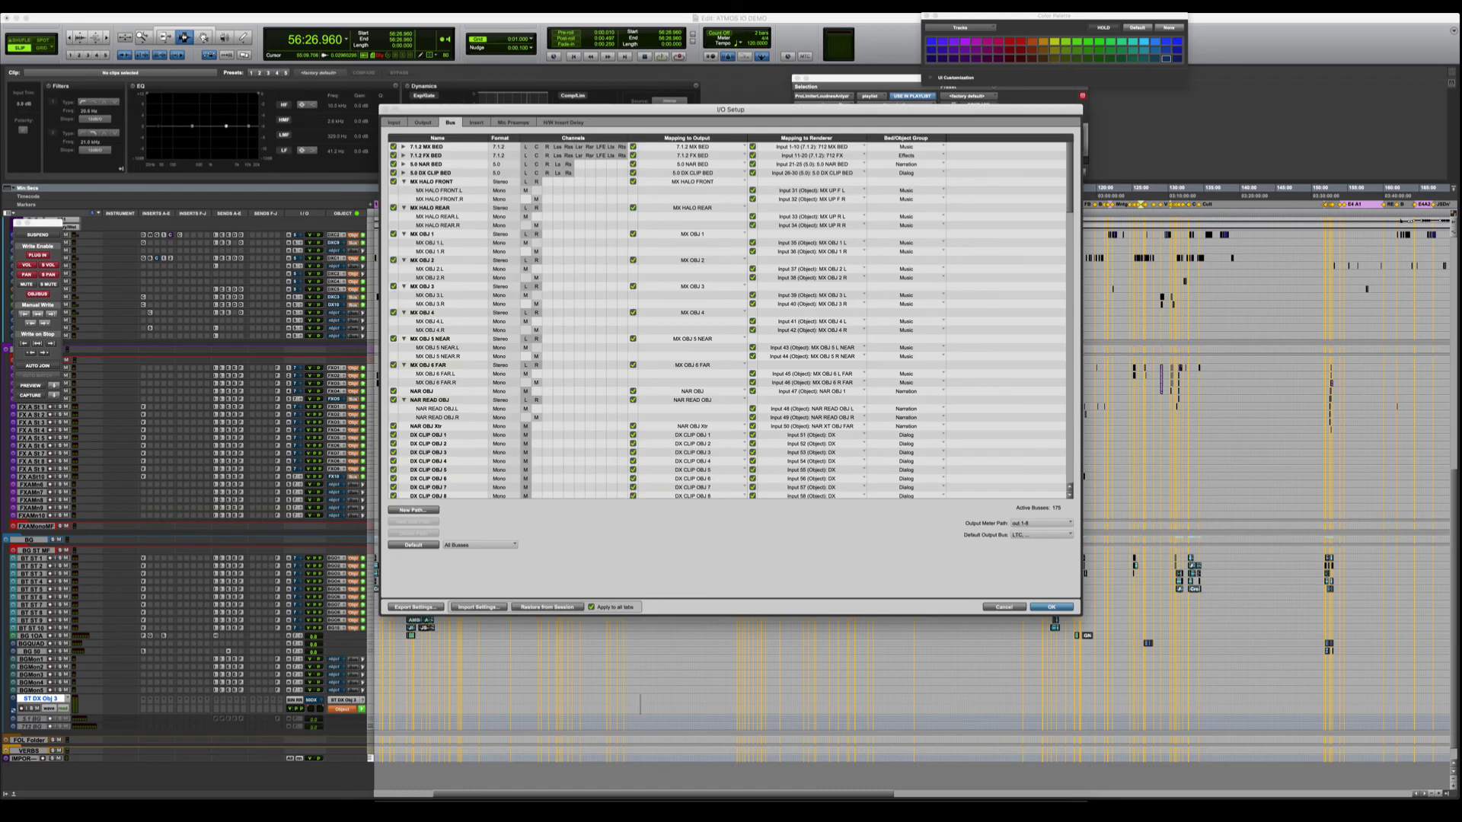
pyautogui.press('Return')
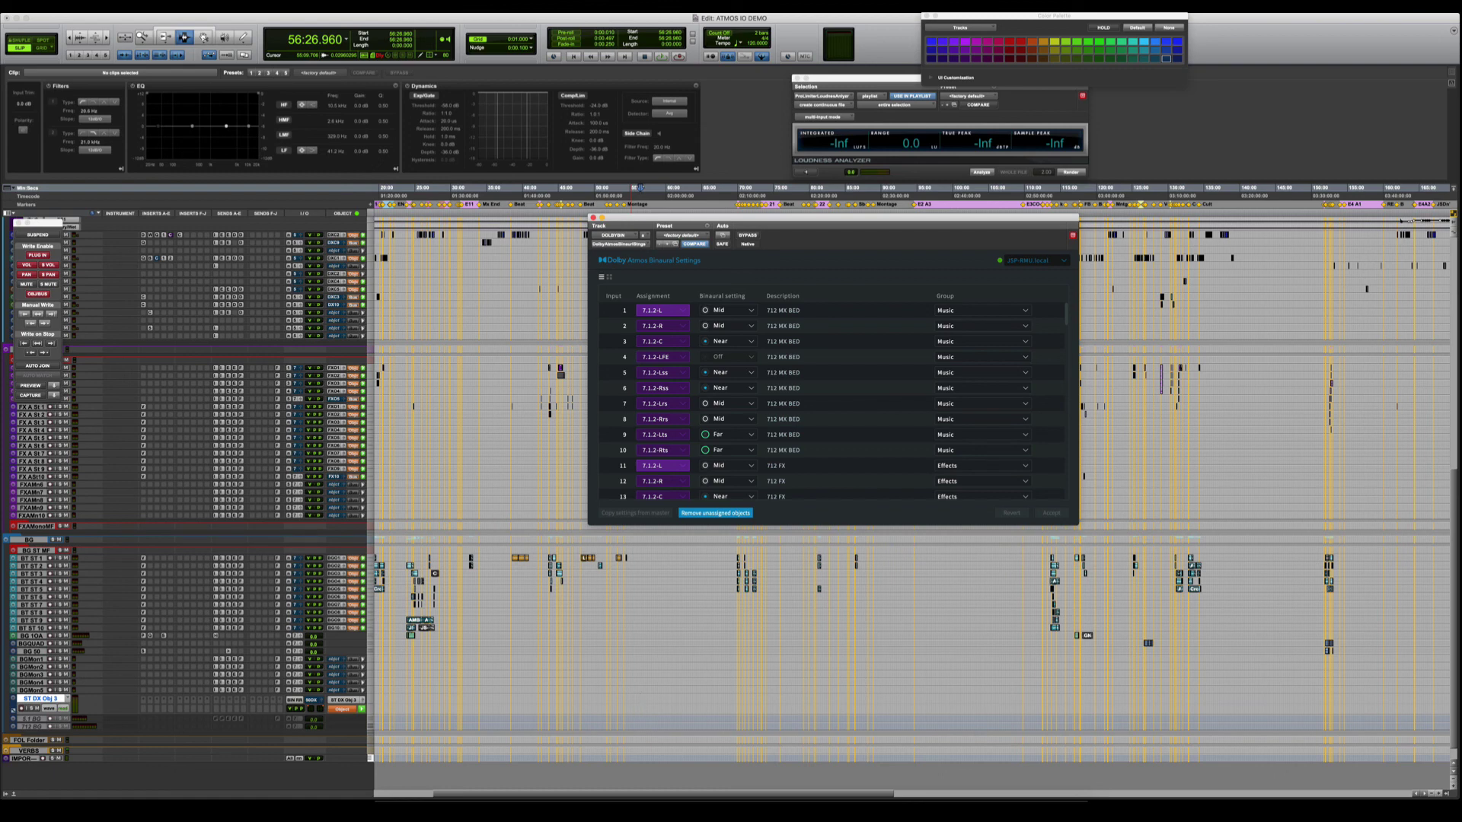
pyautogui.click(799, 259)
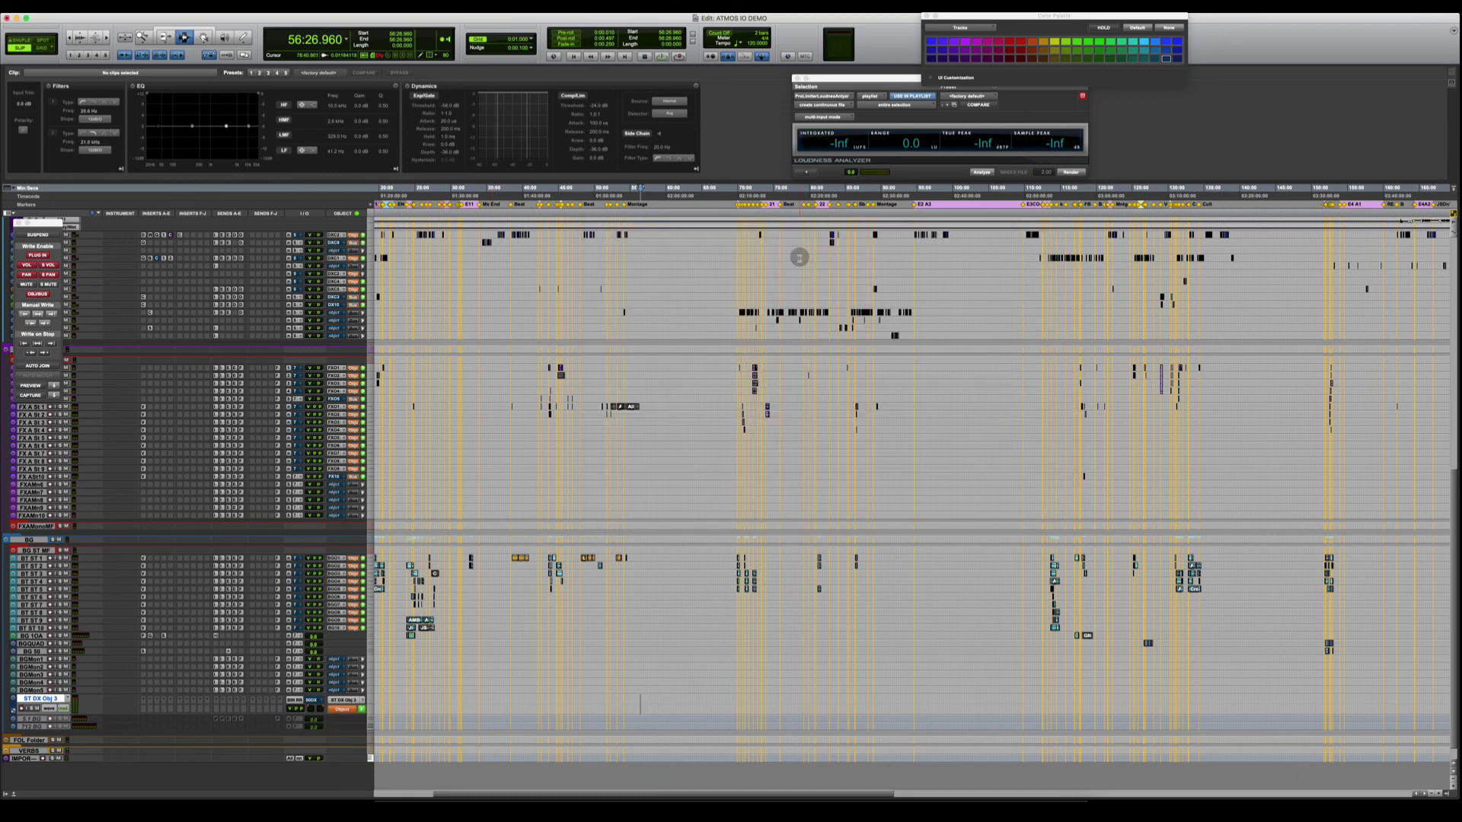